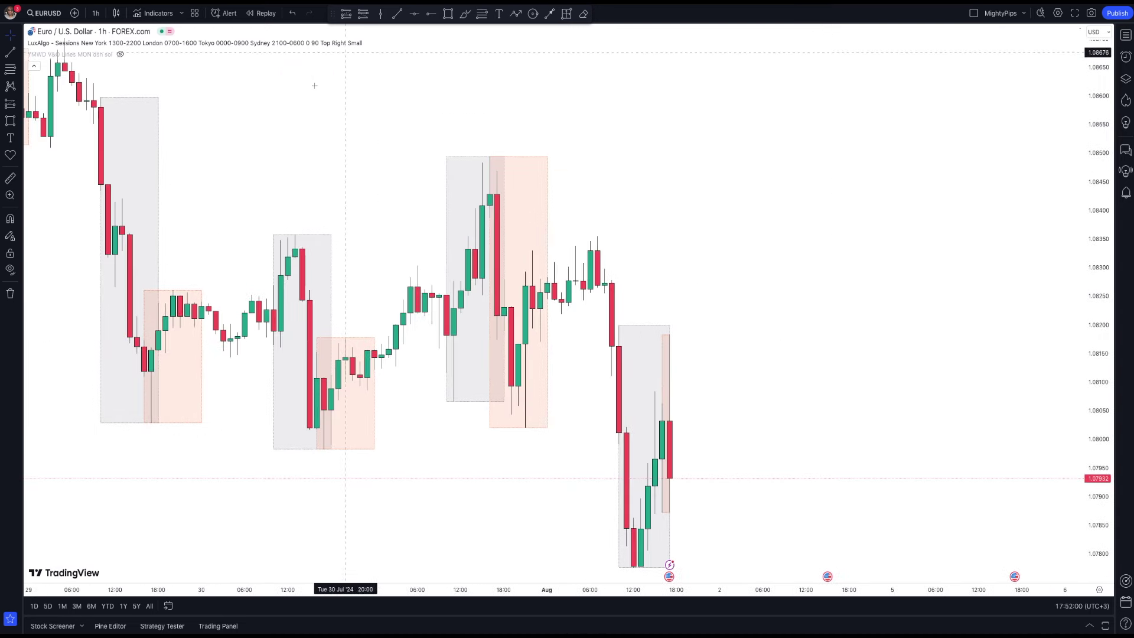
# Examine the two hand-drawn three-candle patterns in the empty area ahead of the EURUSD hourly price.
pyautogui.moveTo(281, 132); pyautogui.dragTo(678, 381)
pyautogui.moveTo(610, 284); pyautogui.dragTo(679, 455)
pyautogui.moveTo(711, 239); pyautogui.dragTo(246, 417)
pyautogui.scroll(3, 417, 483)
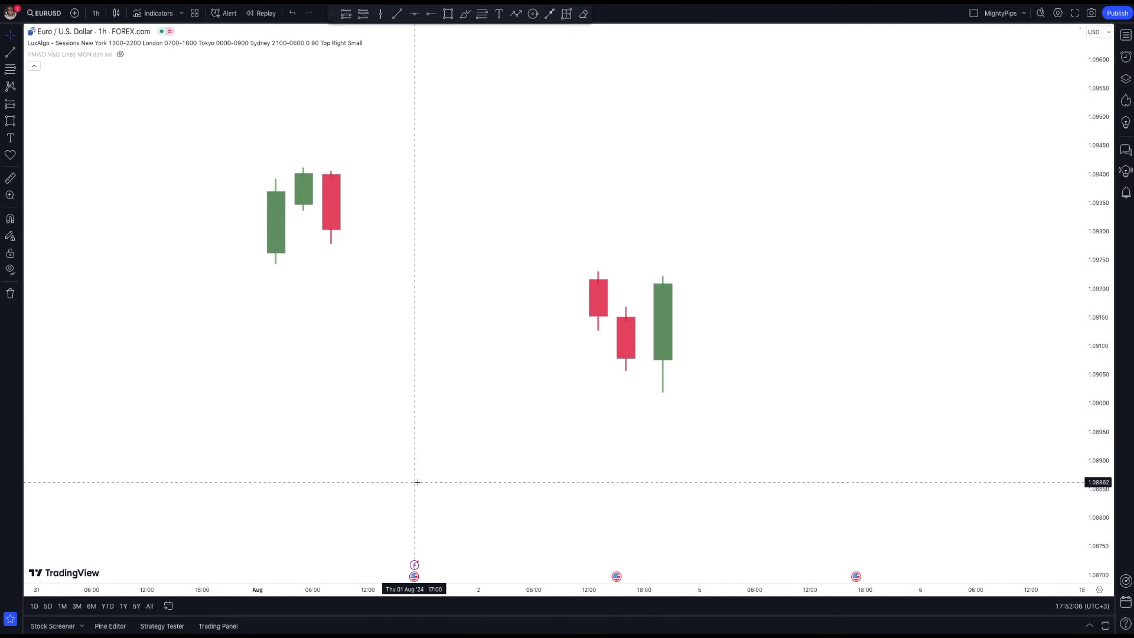
pyautogui.moveTo(399, 461); pyautogui.dragTo(450, 451)
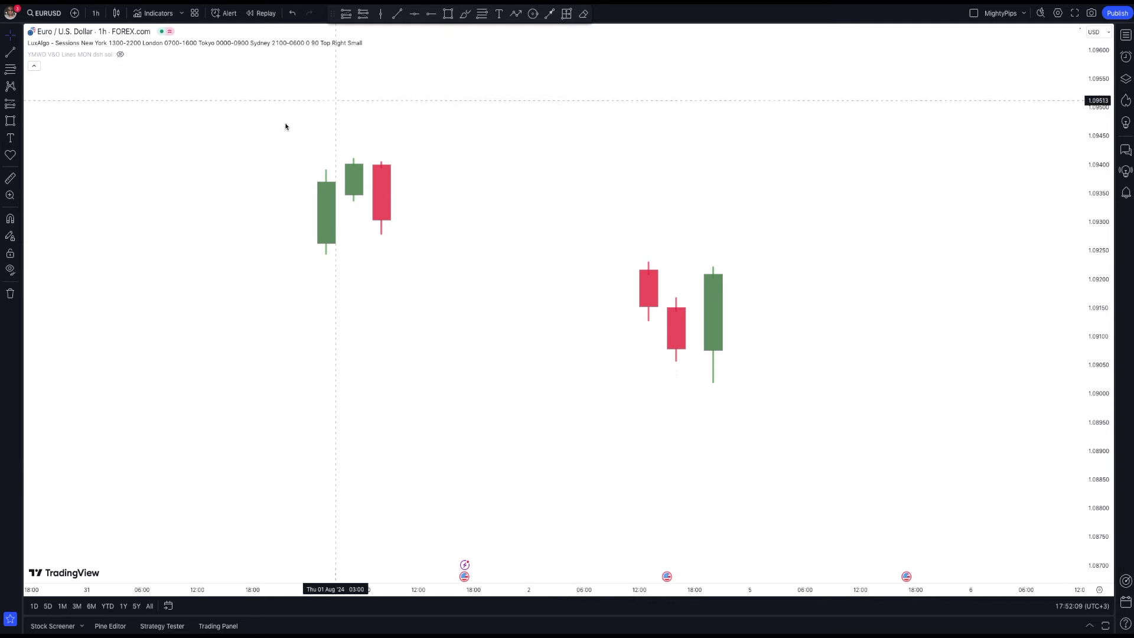
pyautogui.click(490, 384)
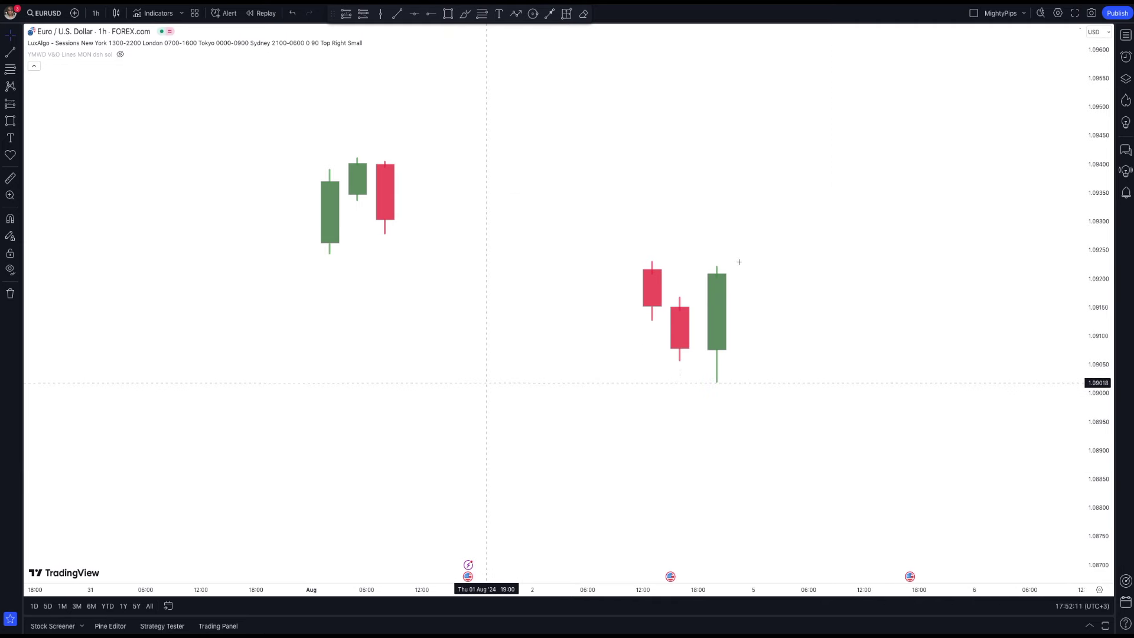
pyautogui.moveTo(448, 385); pyautogui.dragTo(553, 381)
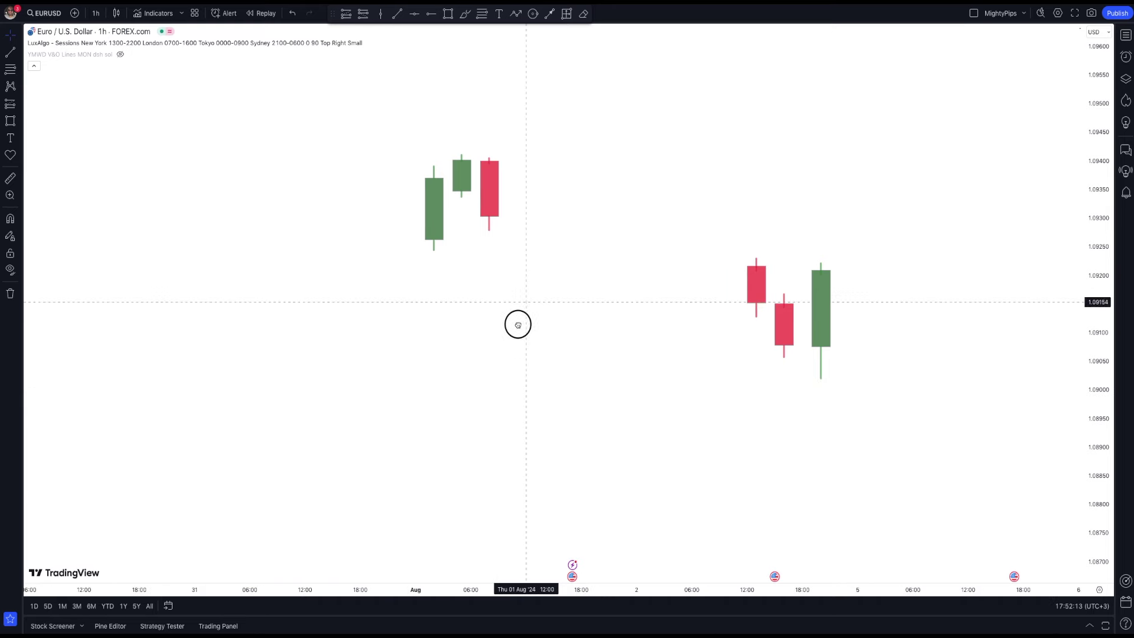
pyautogui.moveTo(521, 318); pyautogui.dragTo(513, 343)
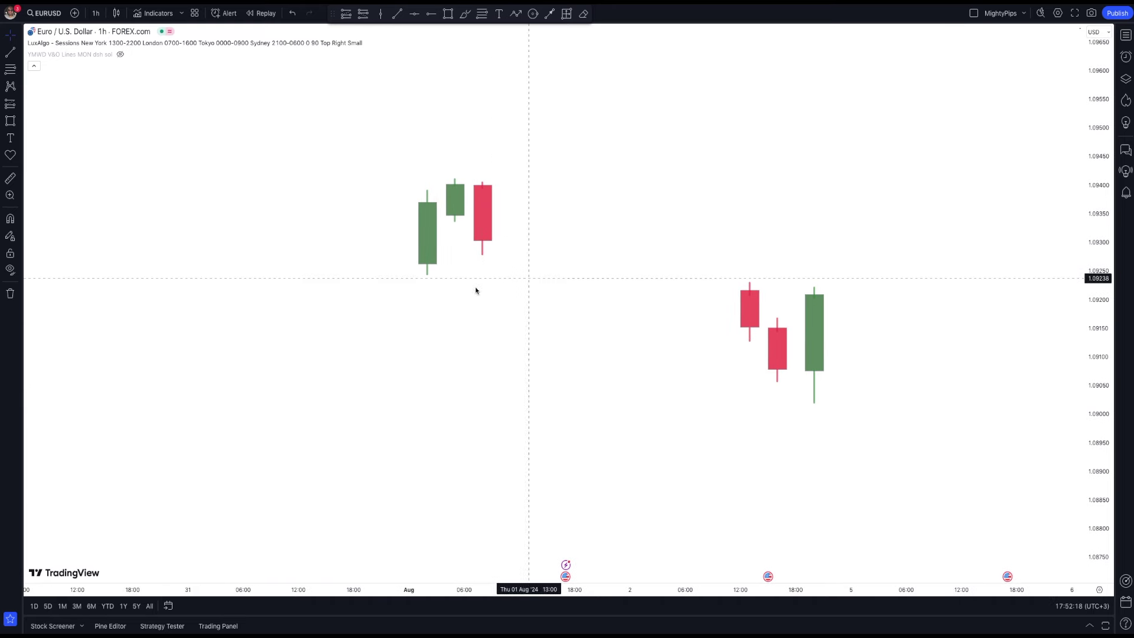
pyautogui.click(420, 243)
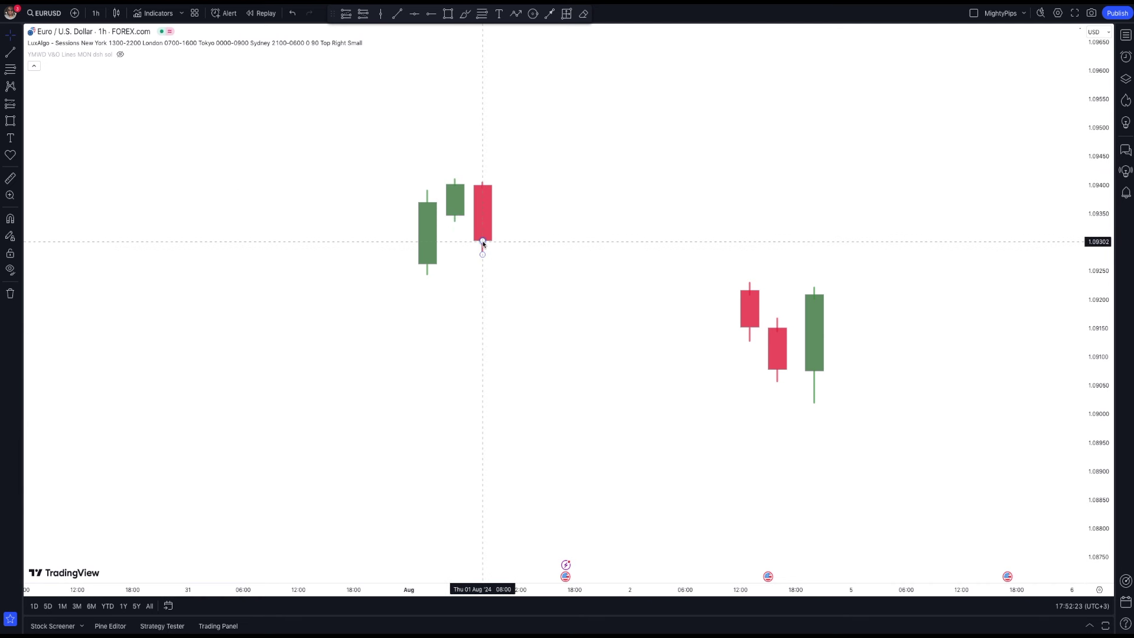
pyautogui.click(461, 204)
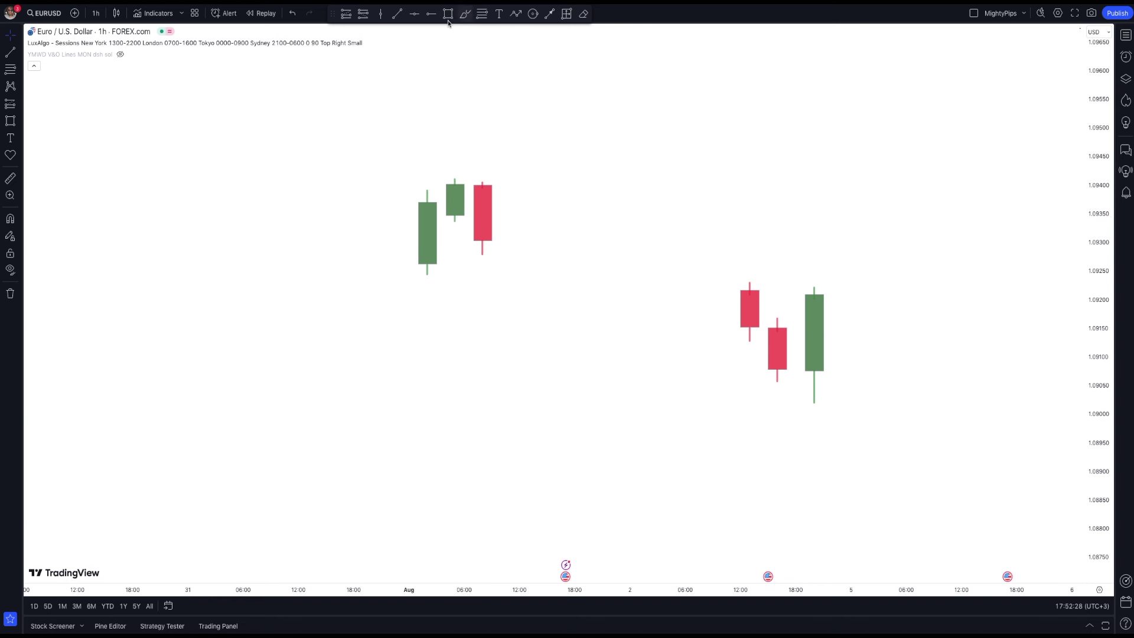
# Make black the trend line colour using a short trial line above the upper candle pattern, and delete that line.
pyautogui.click(427, 106)
pyautogui.click(446, 106)
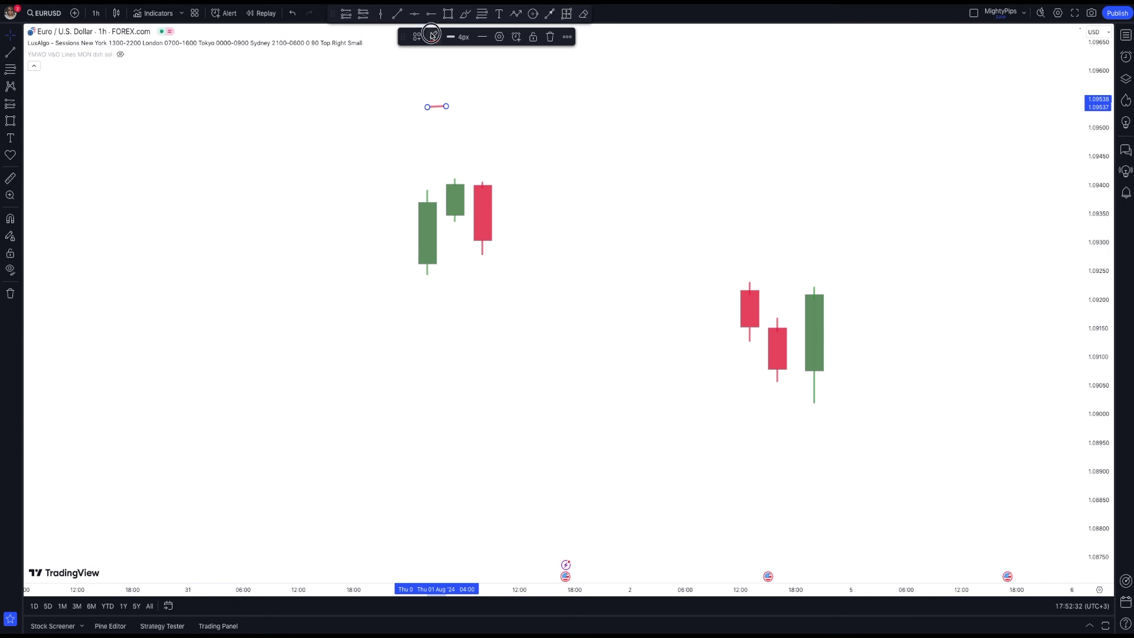
pyautogui.click(433, 36)
pyautogui.click(525, 58)
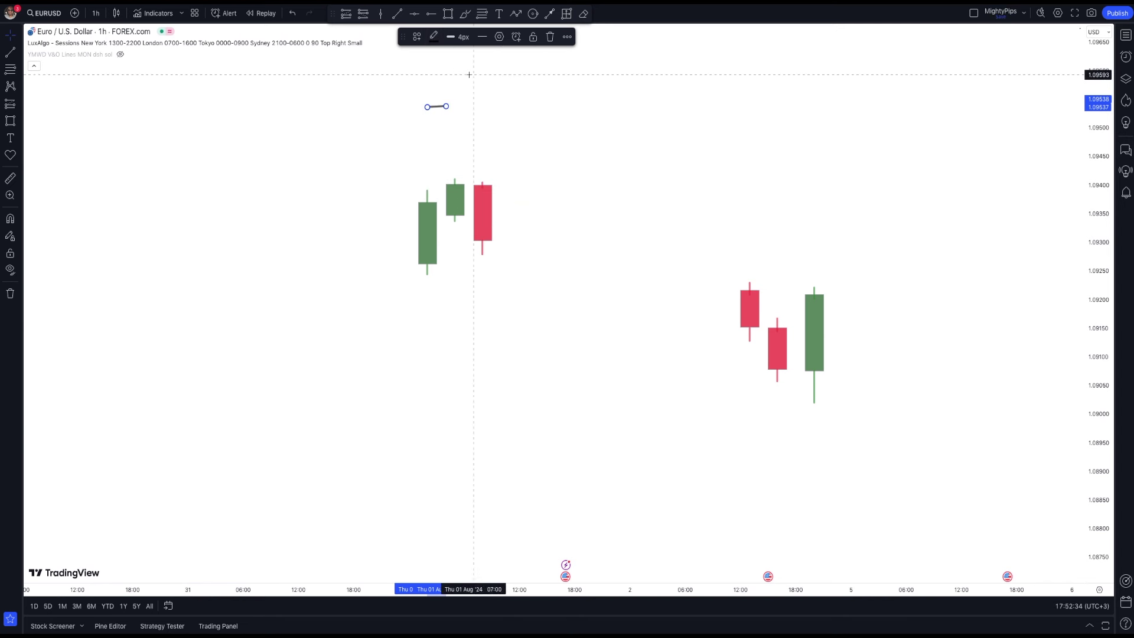
pyautogui.click(554, 39)
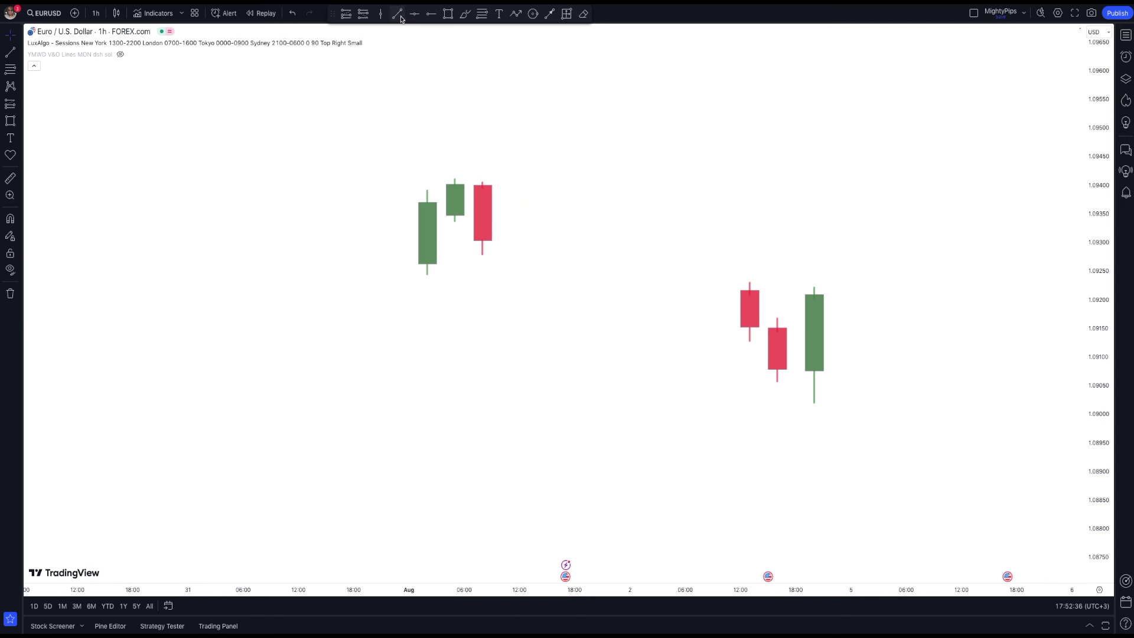
# Draw a horizontal trend line at about 1.09335 from the second green candle's low, extending past the red candle.
pyautogui.click(399, 17)
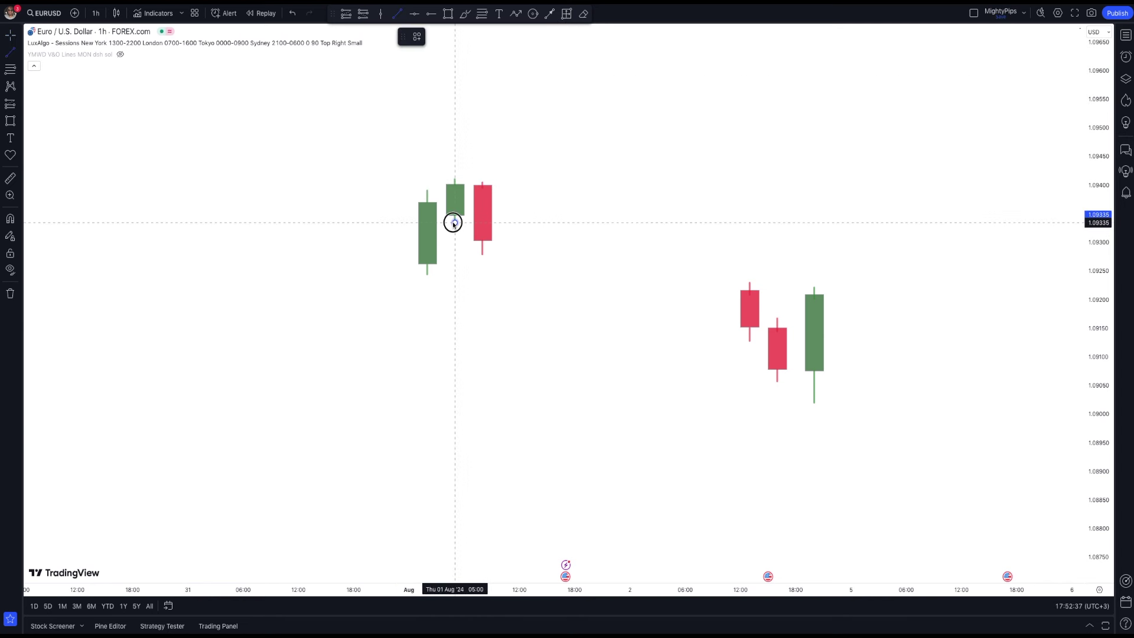
pyautogui.click(566, 223)
pyautogui.click(438, 237)
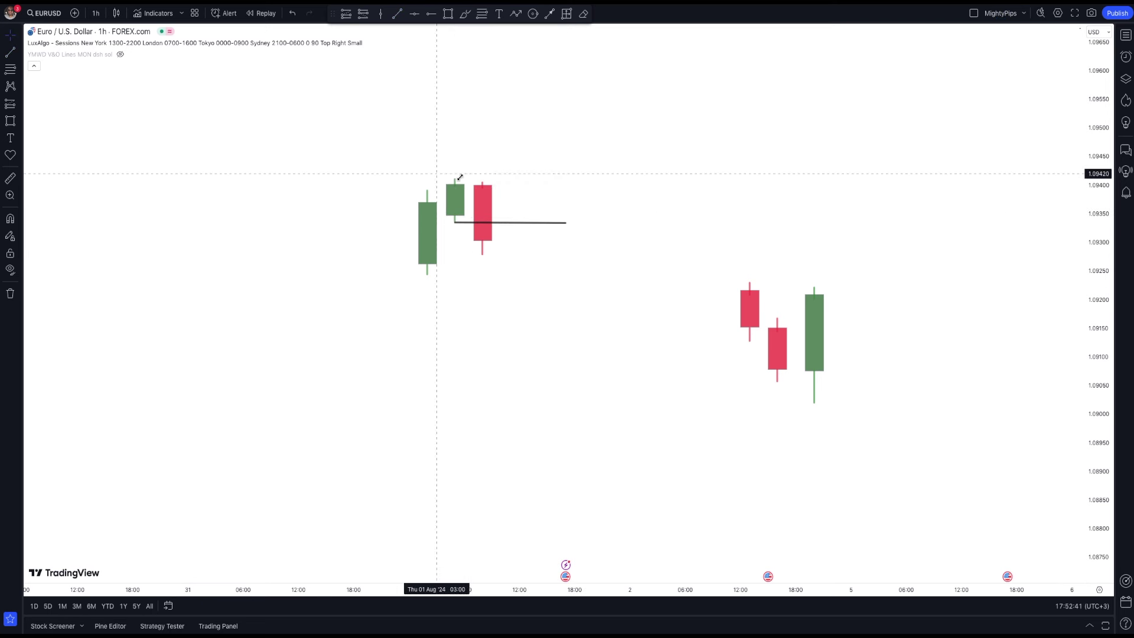
pyautogui.click(486, 193)
pyautogui.click(488, 223)
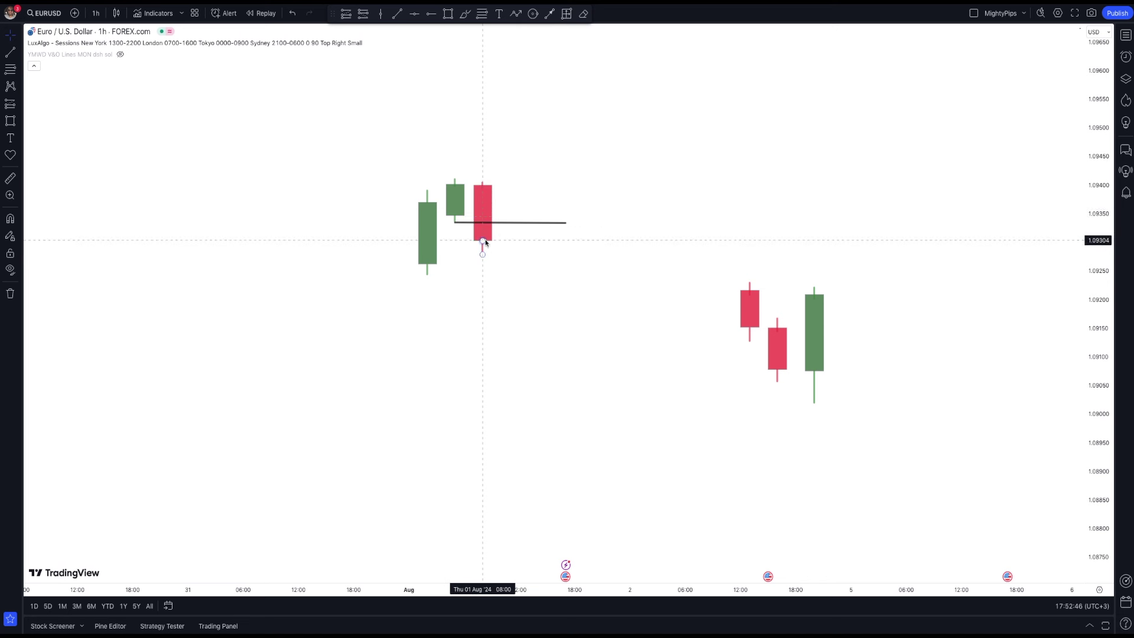
pyautogui.click(447, 218)
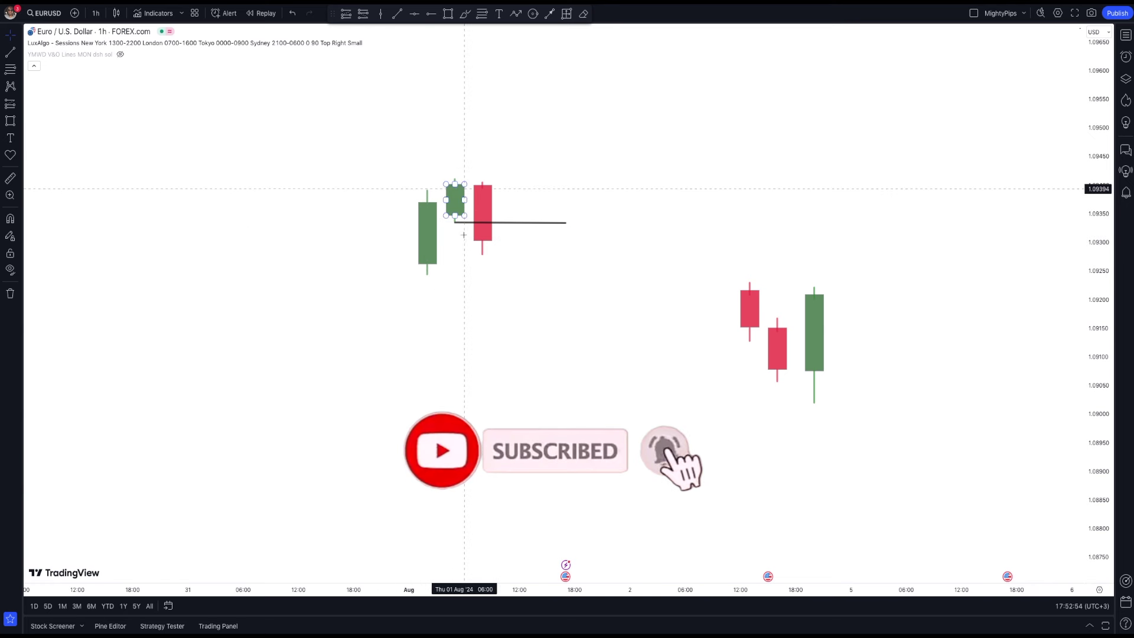
pyautogui.click(457, 221)
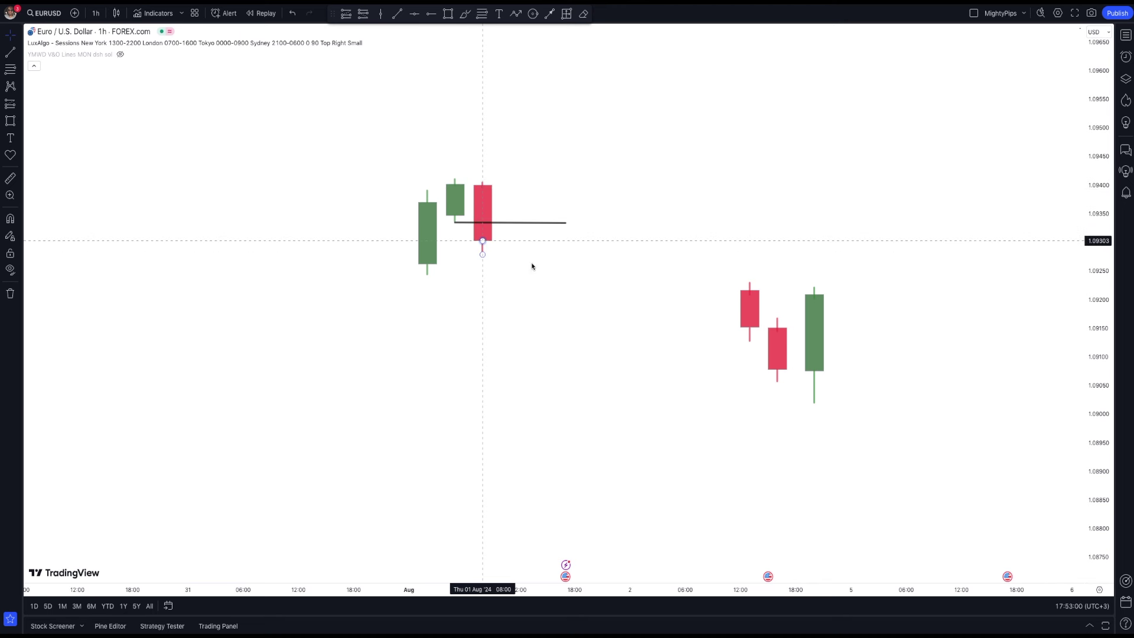
# Draw a horizontal trend line at about 1.09169 from the second red candle's high, extending past the green candle.
pyautogui.click(402, 18)
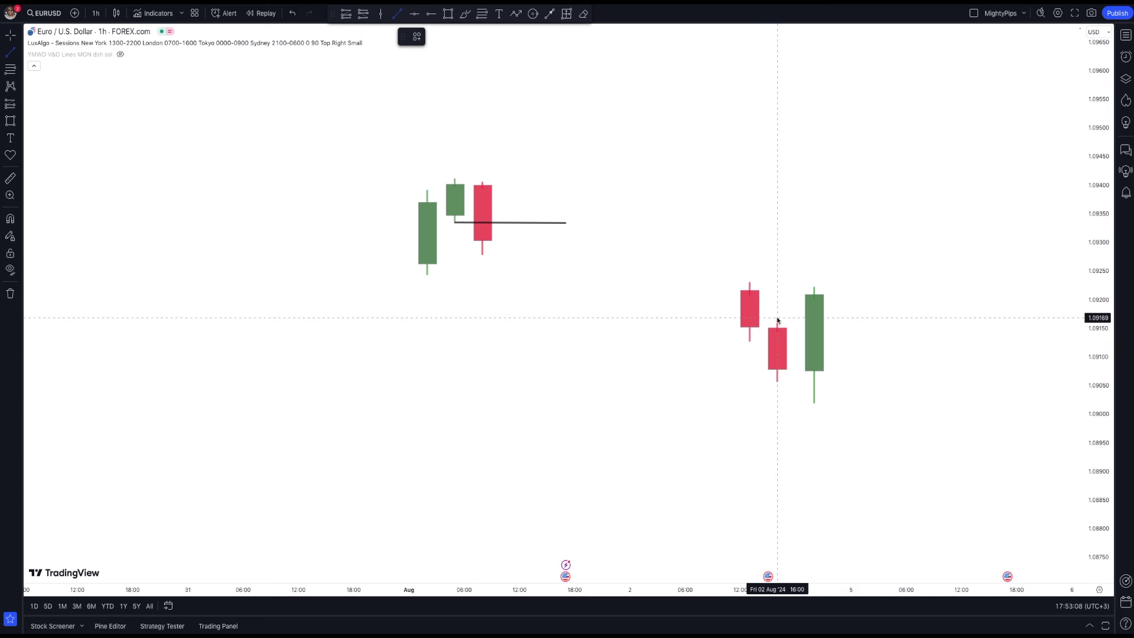
pyautogui.click(860, 318)
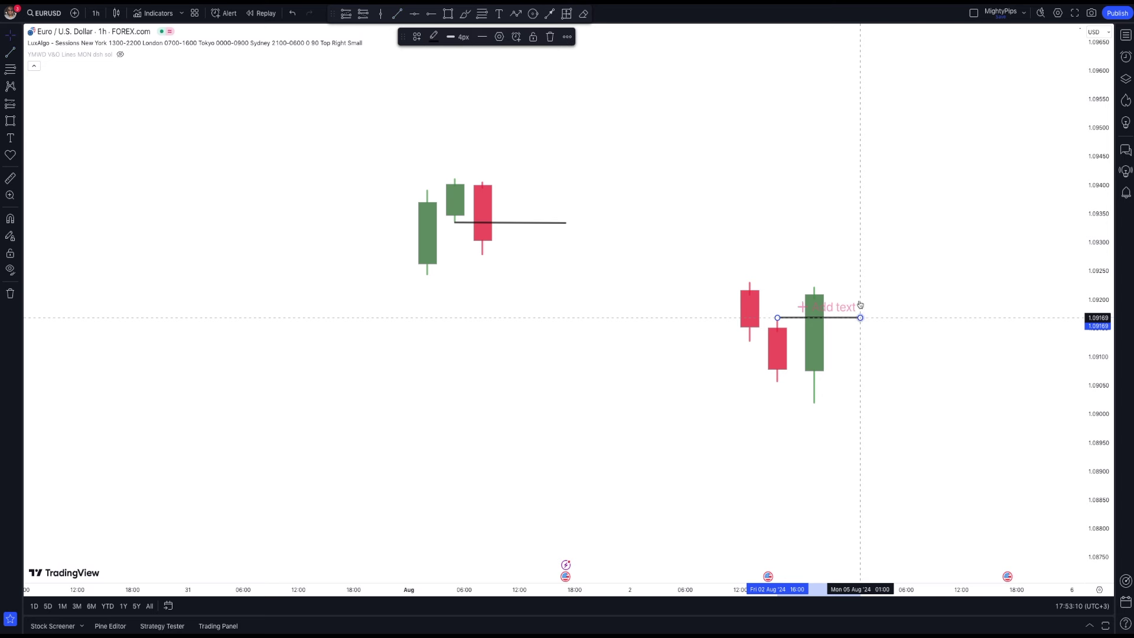
pyautogui.click(678, 352)
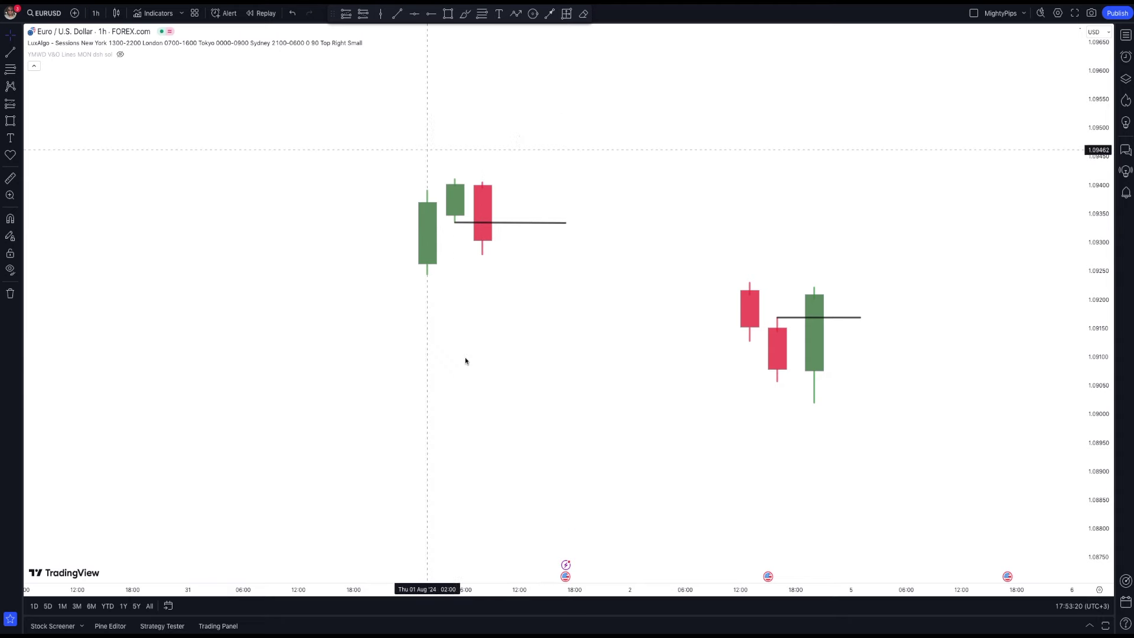
# Place a narrow short position at the upper pattern's red candle close, with entry 1.09302, stop 1.09413 and target 1.09067.
pyautogui.click(485, 256)
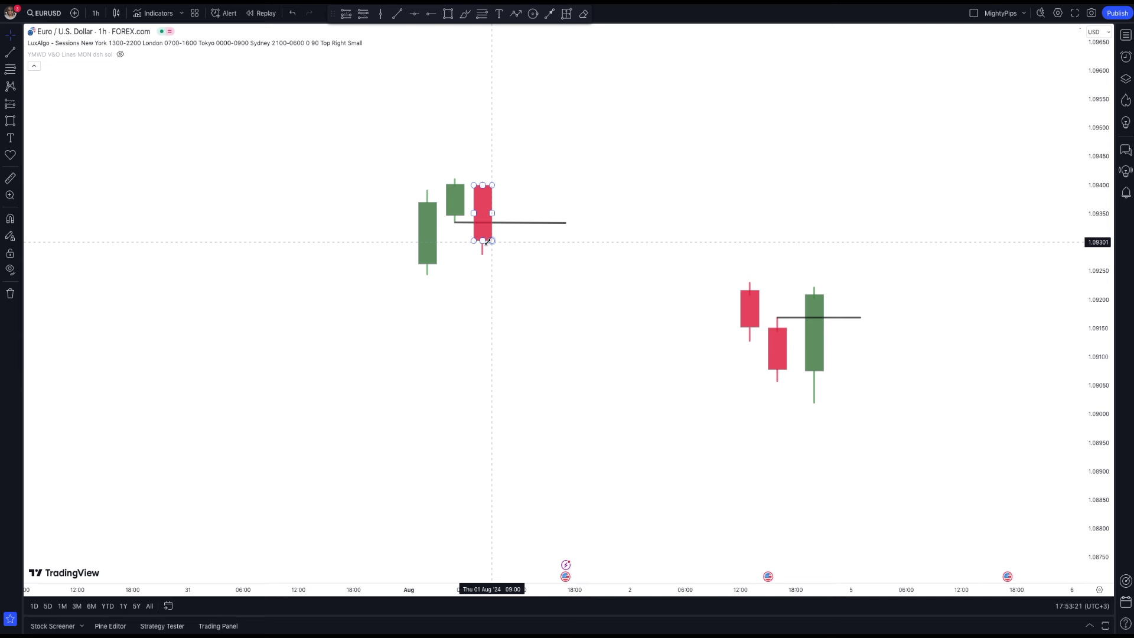
pyautogui.click(455, 224)
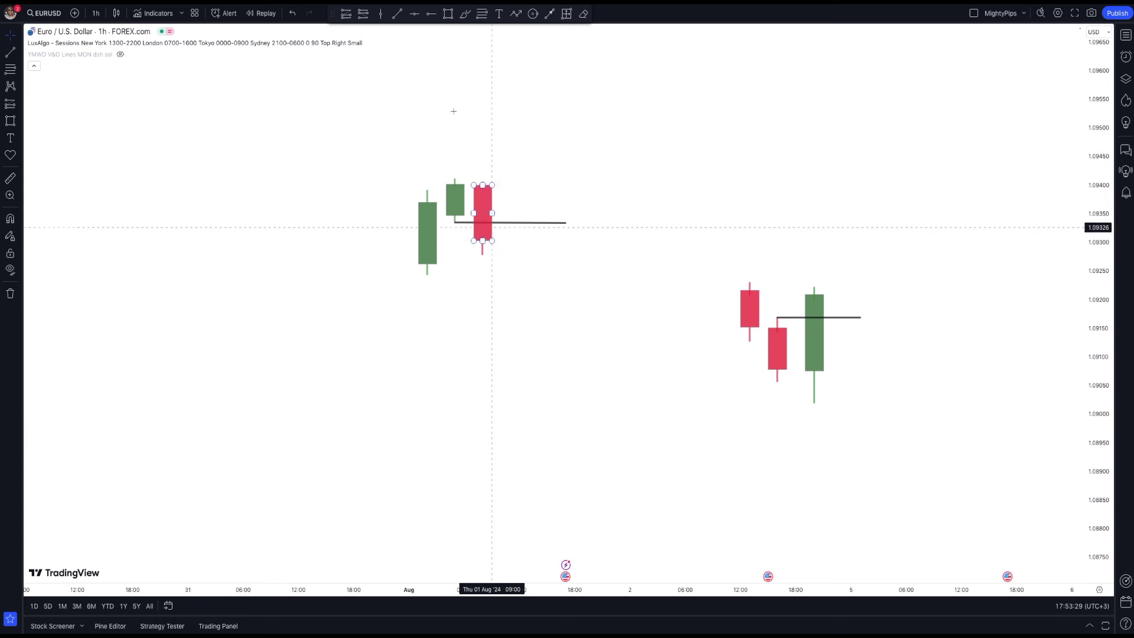
pyautogui.click(364, 23)
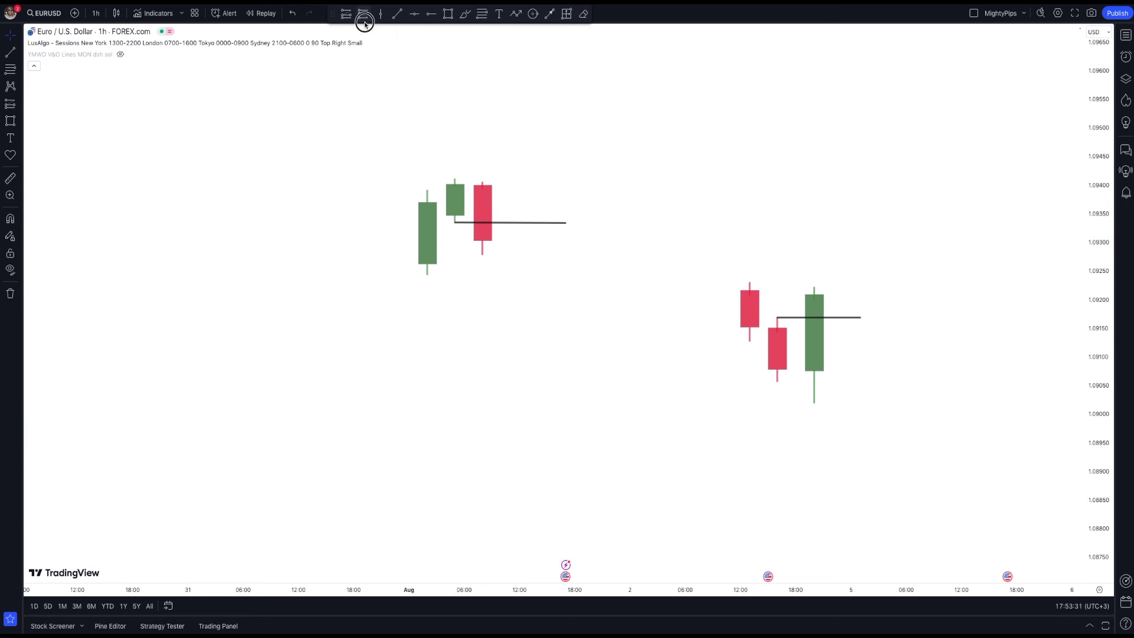
pyautogui.click(492, 241)
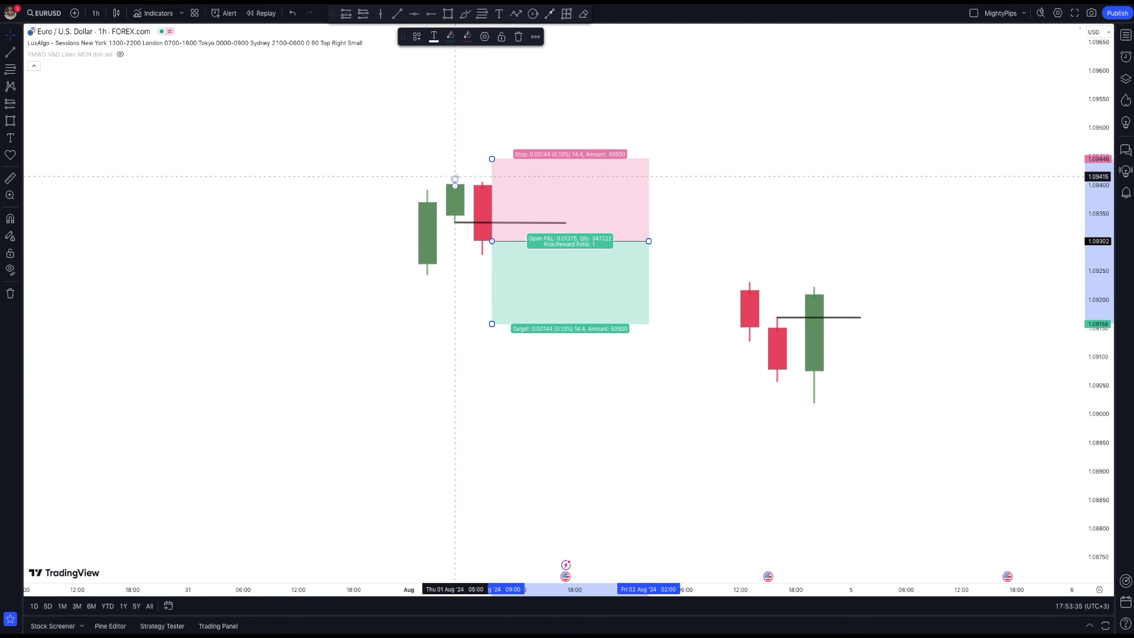
pyautogui.moveTo(492, 159); pyautogui.dragTo(496, 179)
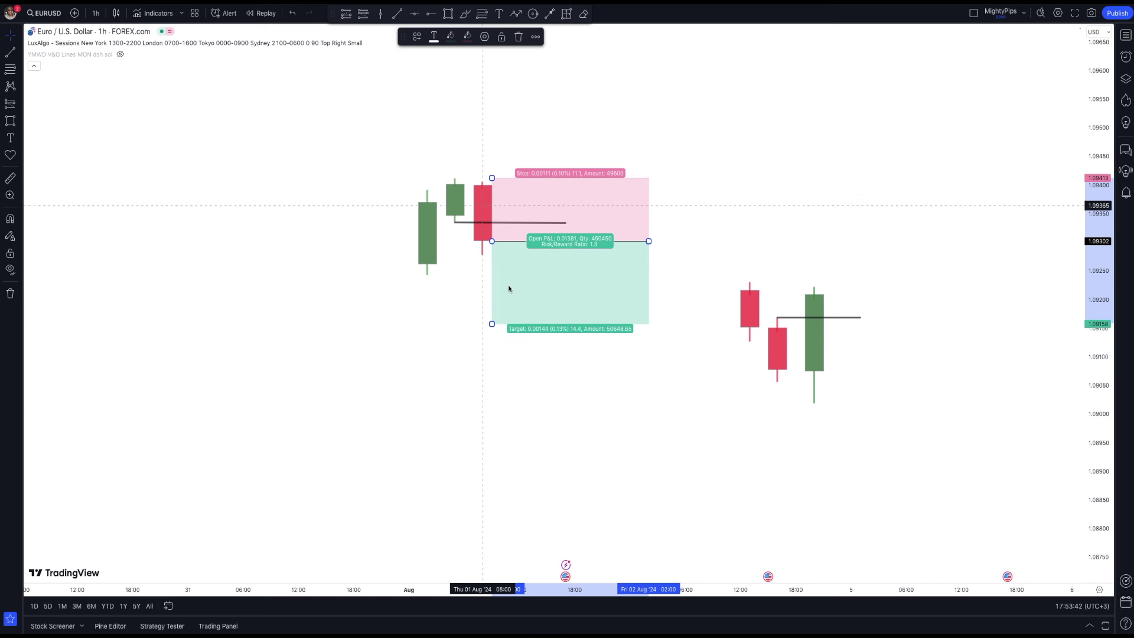
pyautogui.moveTo(494, 332); pyautogui.dragTo(498, 378)
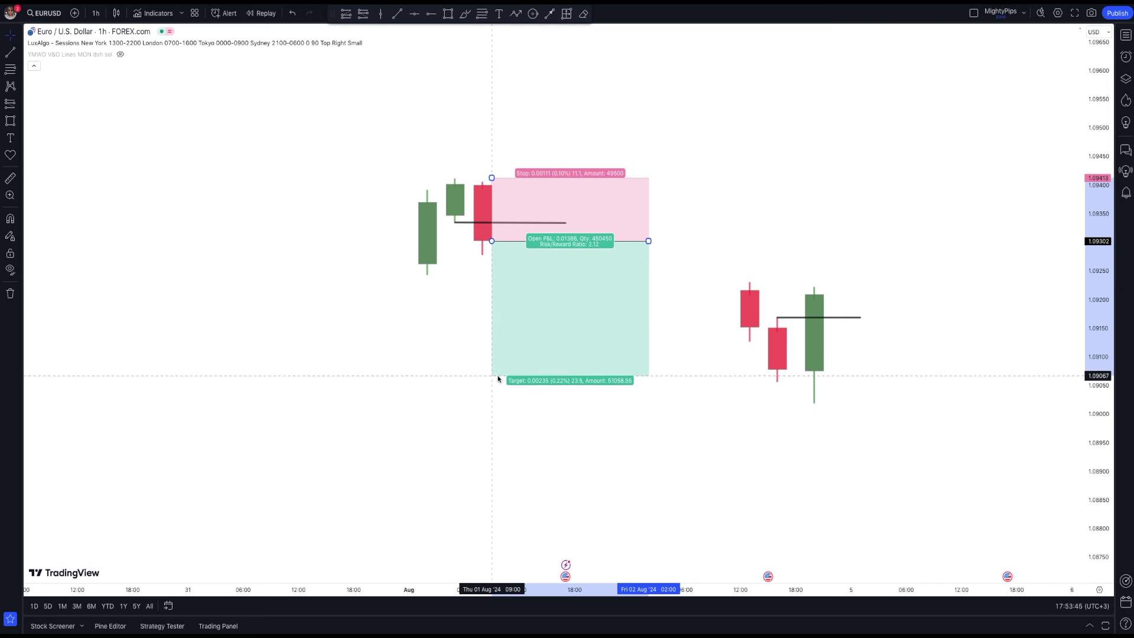
pyautogui.moveTo(648, 241)
pyautogui.mouseDown()
pyautogui.moveTo(558, 243)
pyautogui.moveTo(576, 242)
pyautogui.mouseUp()
# Place a long position at the lower pattern's green candle close, with entry 1.09211, stop 1.09015 and target about 1.0961.
pyautogui.click(425, 36)
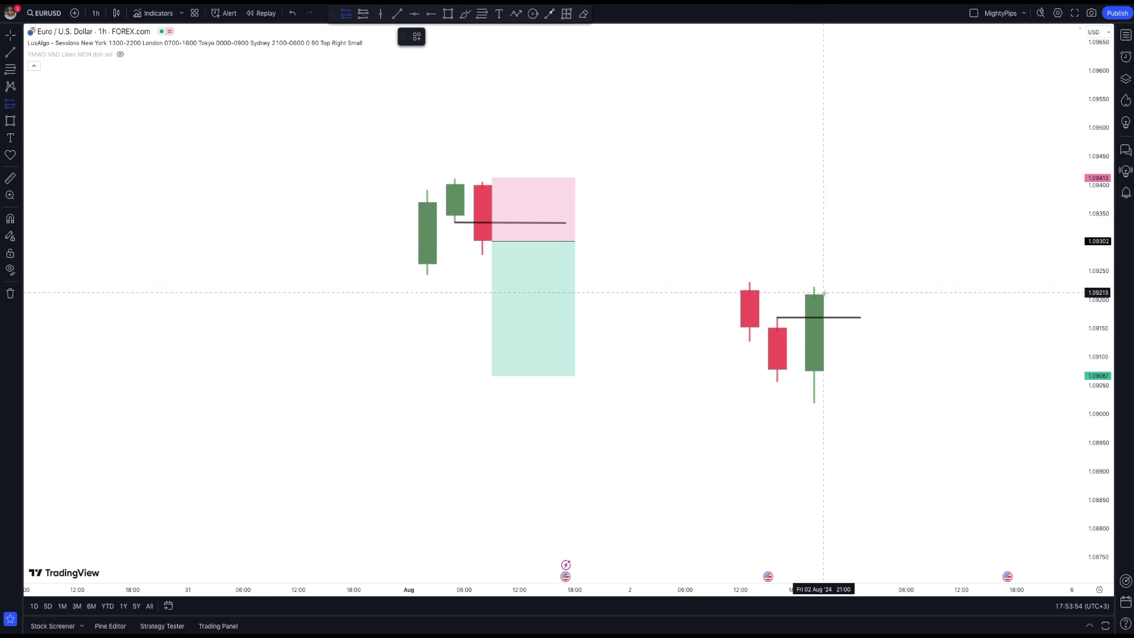
pyautogui.click(823, 293)
pyautogui.moveTo(824, 376); pyautogui.dragTo(823, 405)
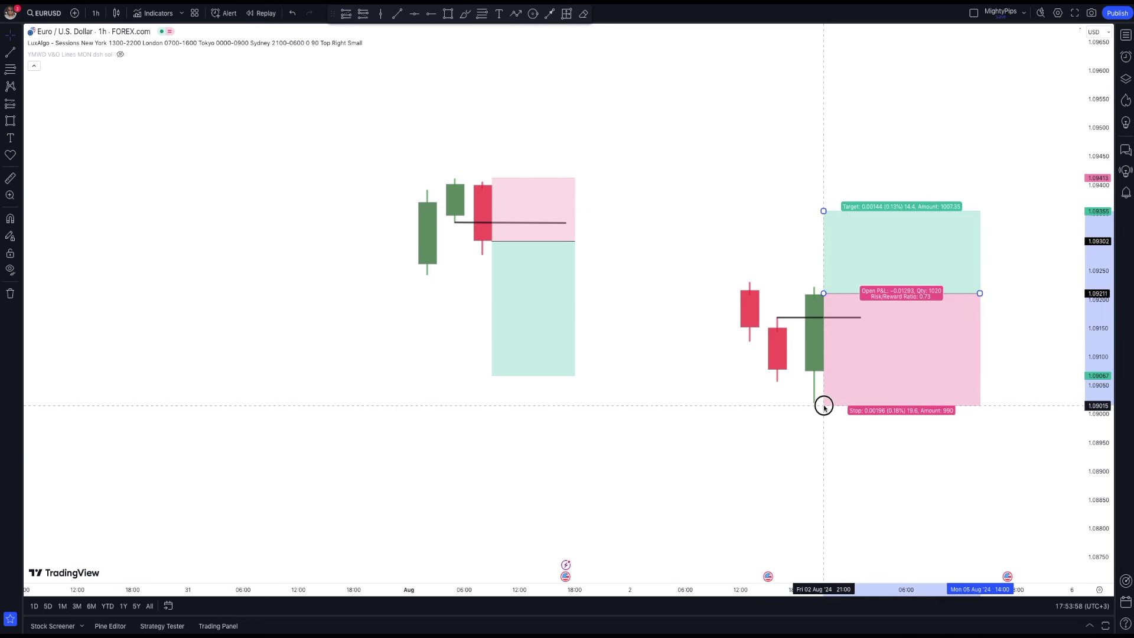
pyautogui.moveTo(824, 211); pyautogui.dragTo(833, 65)
pyautogui.click(731, 245)
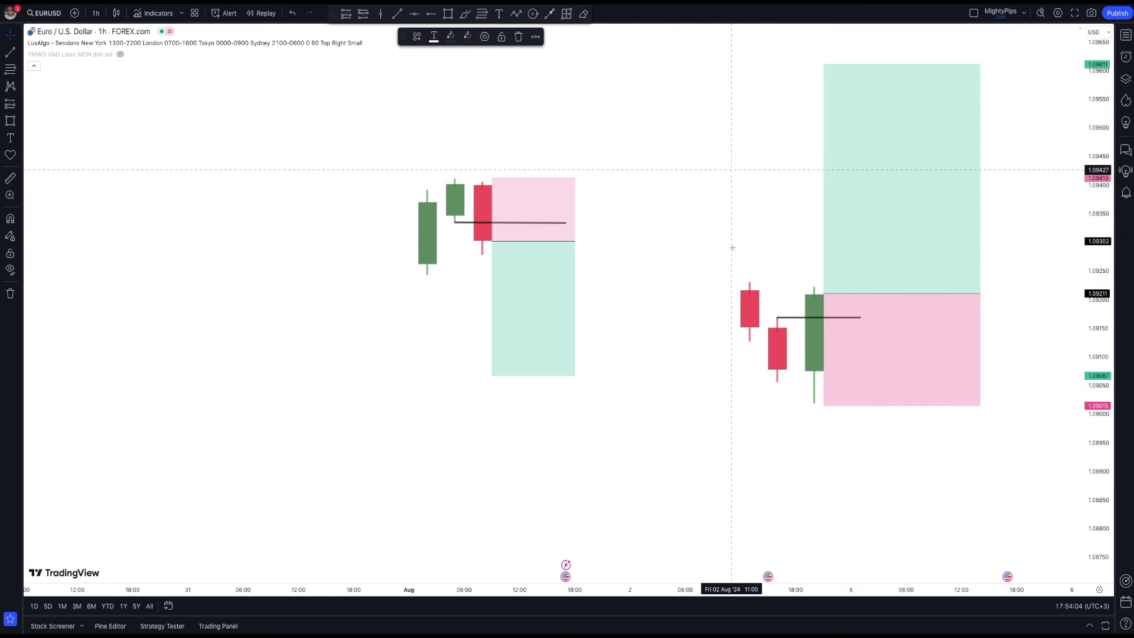
pyautogui.scroll(-3, 716, 400)
pyautogui.scroll(-1, 718, 403)
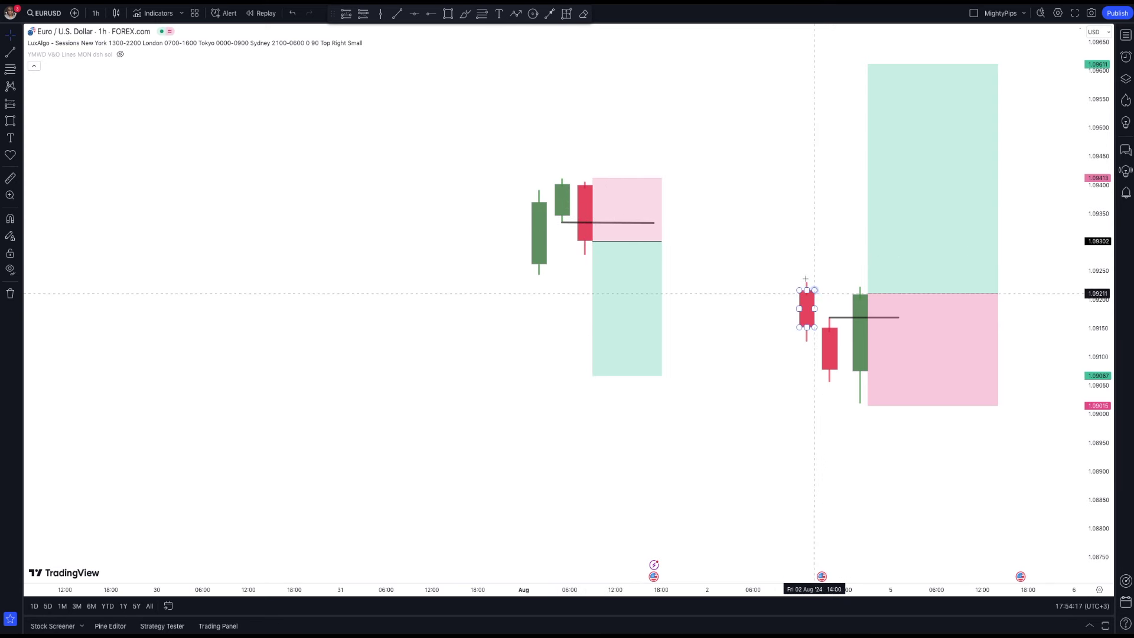
pyautogui.click(829, 348)
pyautogui.press('Escape')
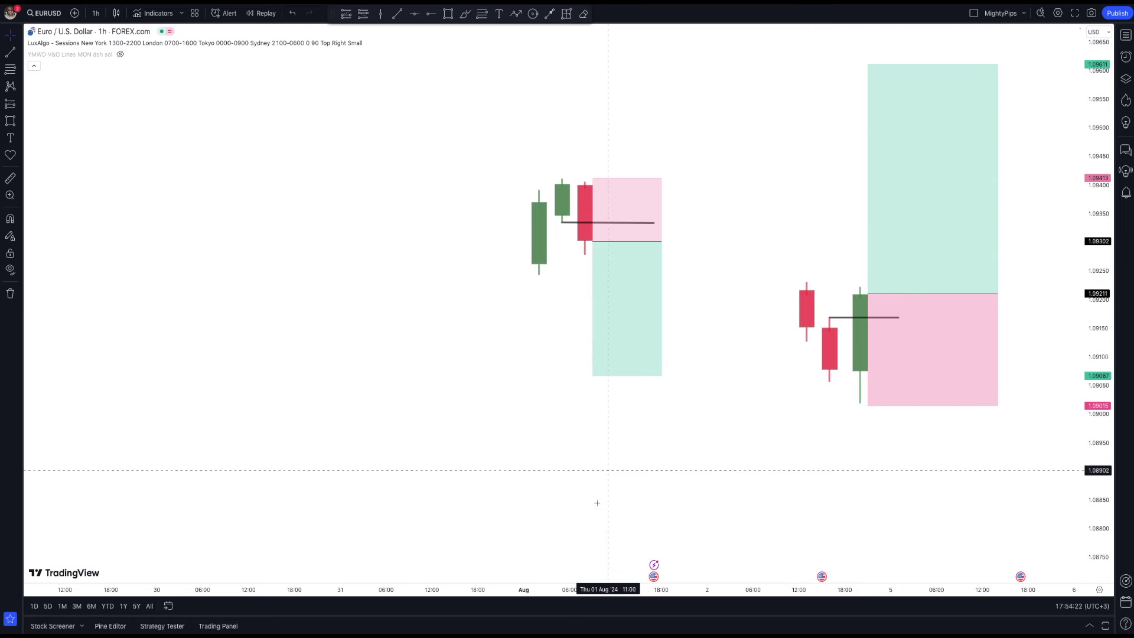
# Return to the EURUSD hourly price history and examine the late-July candles with their session boxes.
pyautogui.moveTo(356, 397); pyautogui.dragTo(508, 163)
pyautogui.moveTo(428, 328); pyautogui.dragTo(515, 107)
pyautogui.moveTo(519, 273); pyautogui.dragTo(647, 66)
pyautogui.scroll(2, 643, 189)
pyautogui.moveTo(508, 168); pyautogui.dragTo(606, 279)
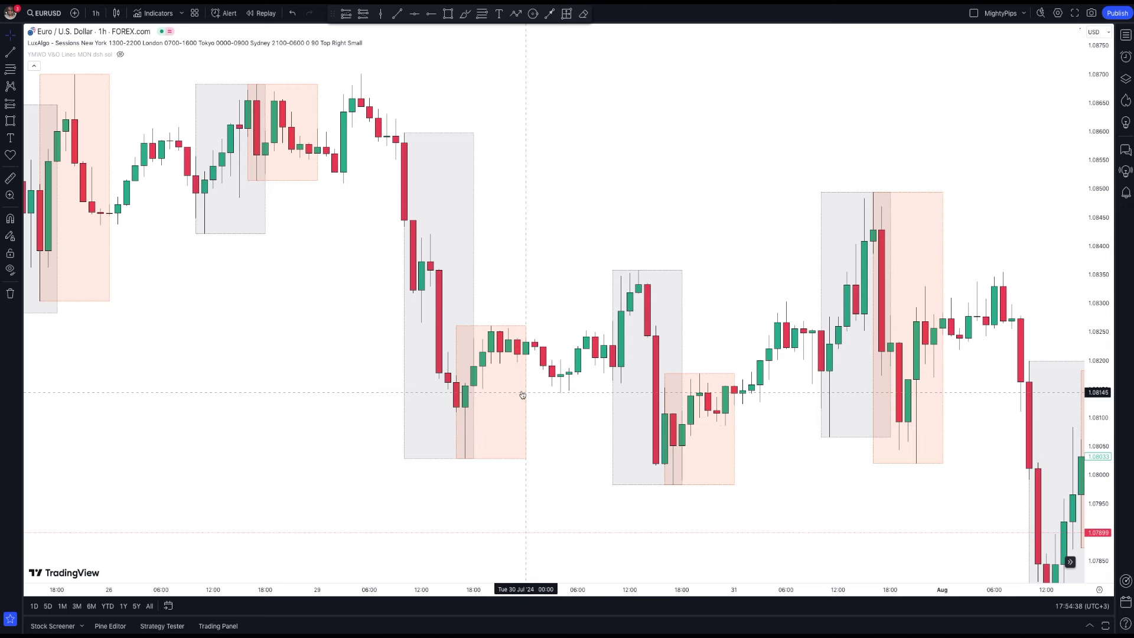
pyautogui.moveTo(307, 319); pyautogui.dragTo(739, 349)
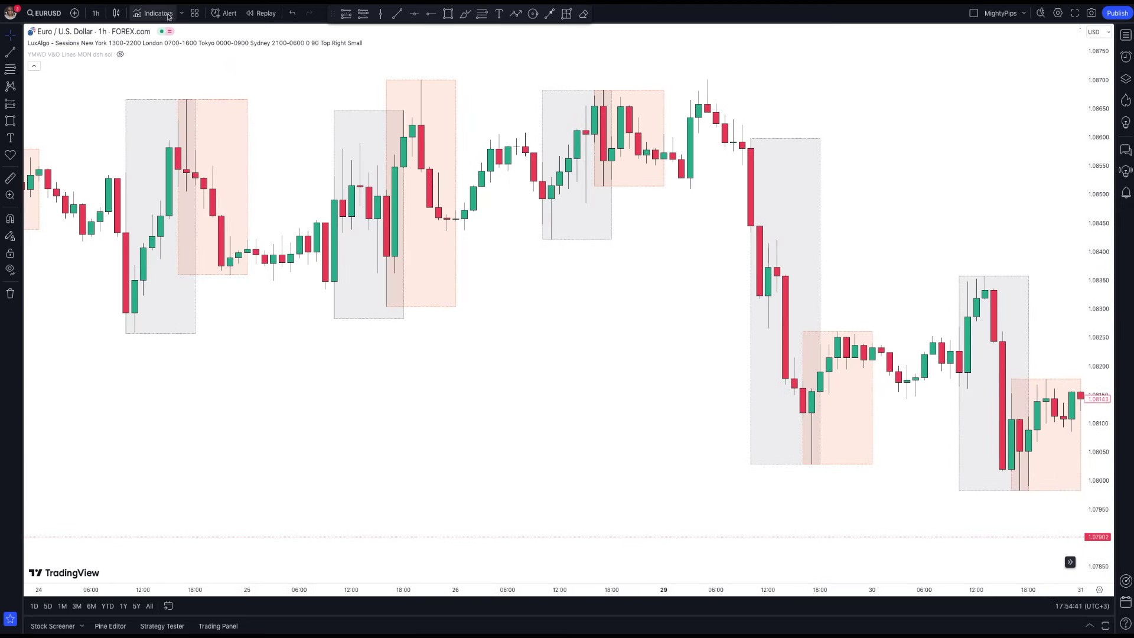
# Review the favorite indicators, including Sessions [LuxAlgo], and examine the session boxes between 24 and 29 July.
pyautogui.click(157, 13)
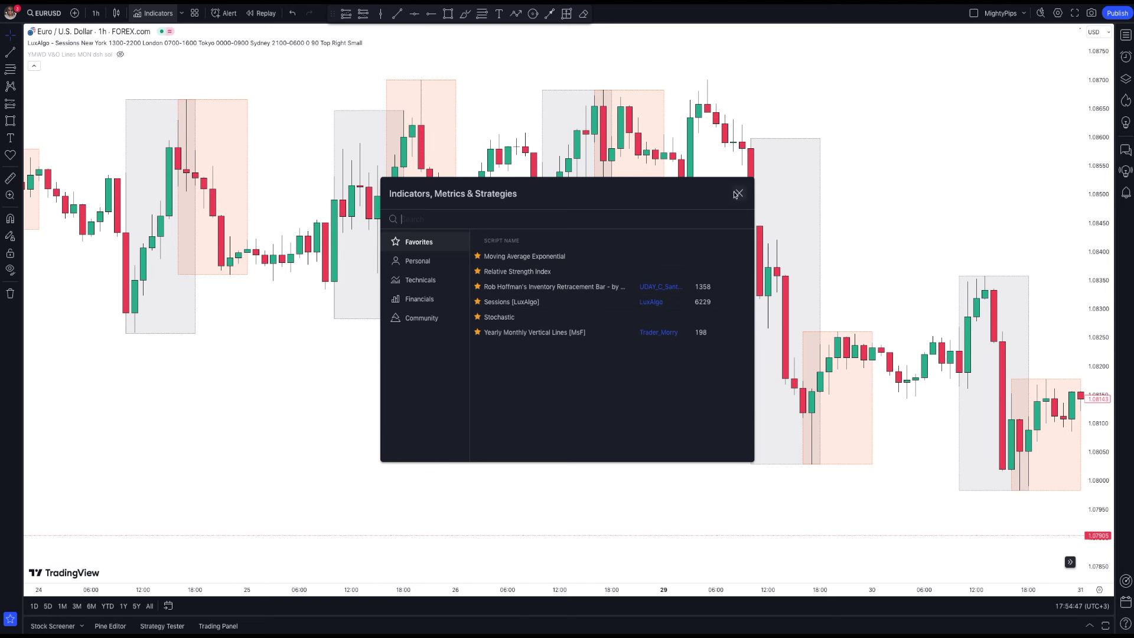
pyautogui.click(738, 194)
pyautogui.scroll(2, 506, 311)
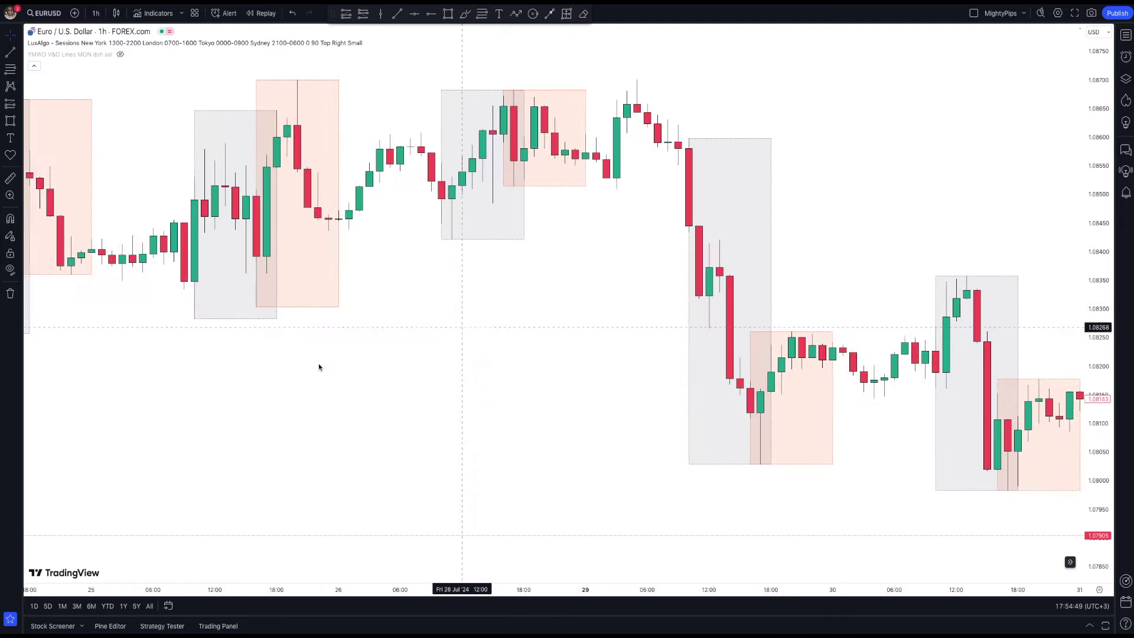
pyautogui.moveTo(431, 368); pyautogui.dragTo(491, 384)
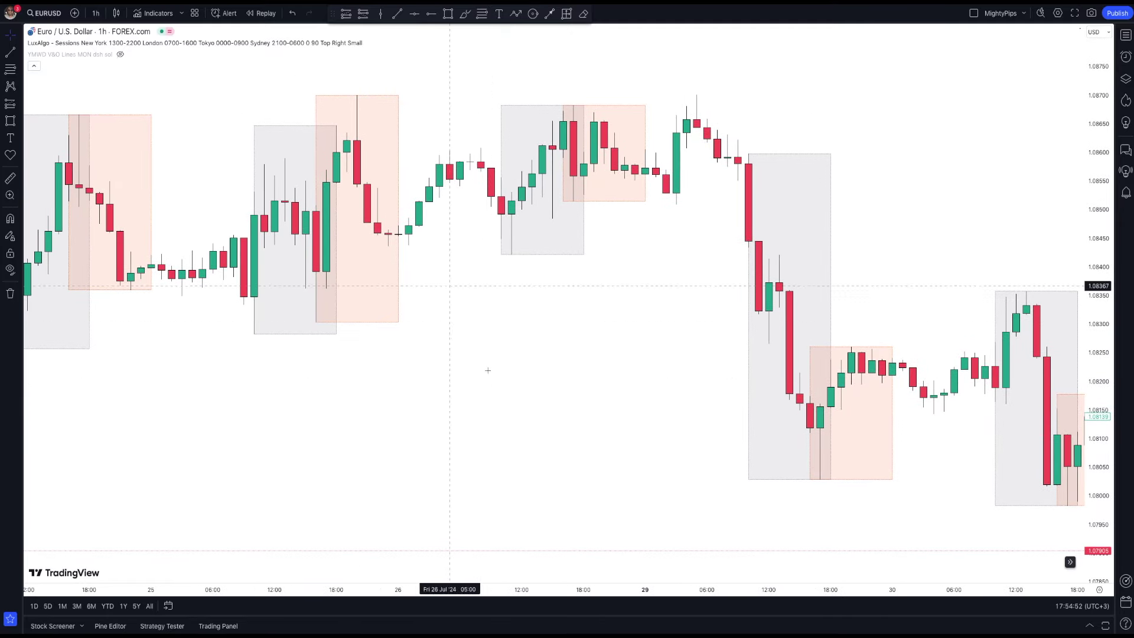
pyautogui.moveTo(472, 328); pyautogui.dragTo(721, 395)
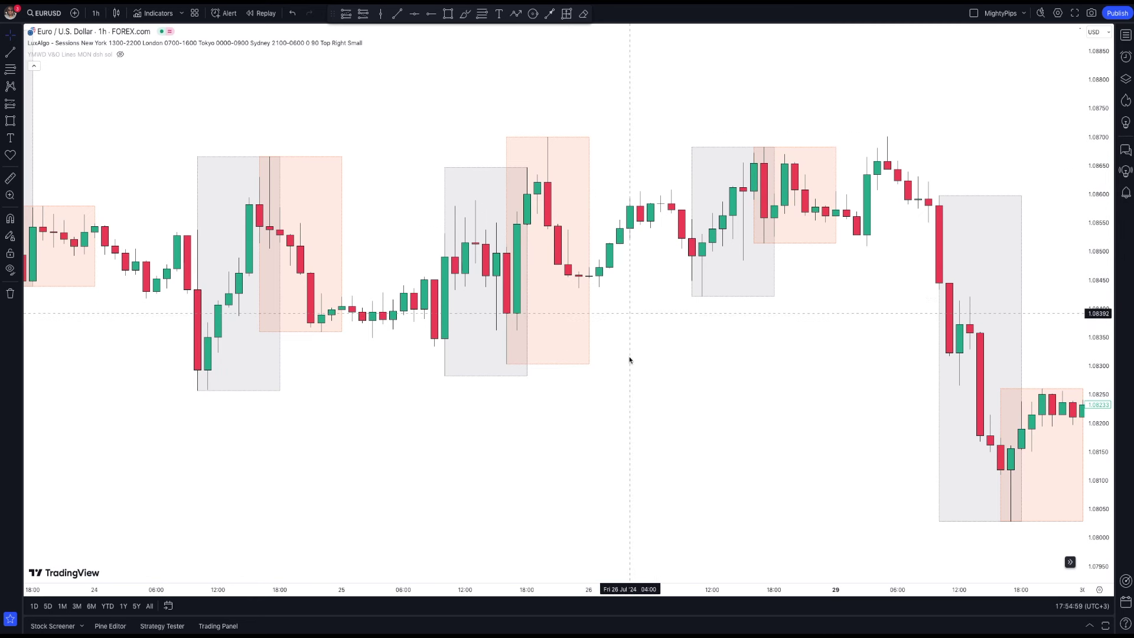
# Examine the hourly candles and session boxes back to mid-July, returning to the price action around 24 July.
pyautogui.scroll(-3, 626, 382)
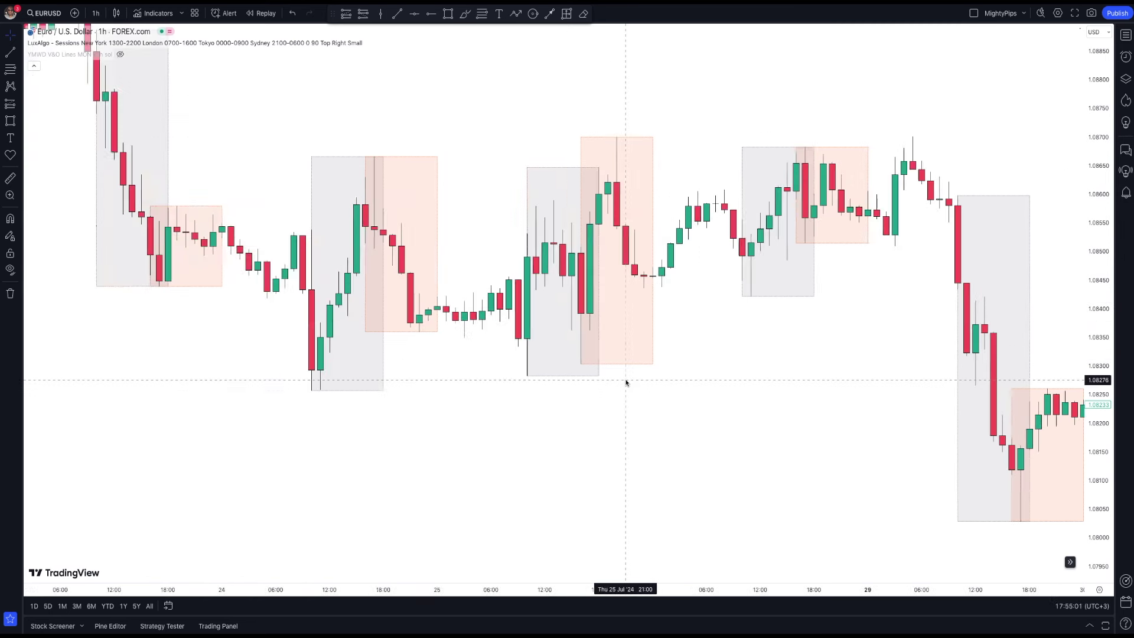
pyautogui.moveTo(807, 353); pyautogui.dragTo(820, 413)
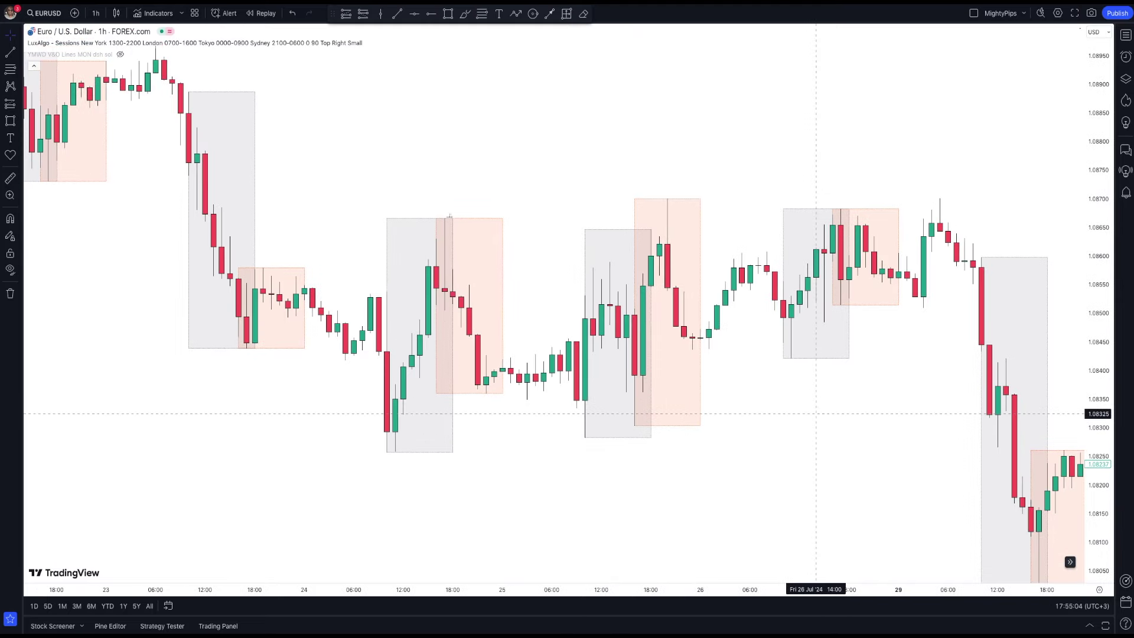
pyautogui.moveTo(379, 200); pyautogui.dragTo(688, 278)
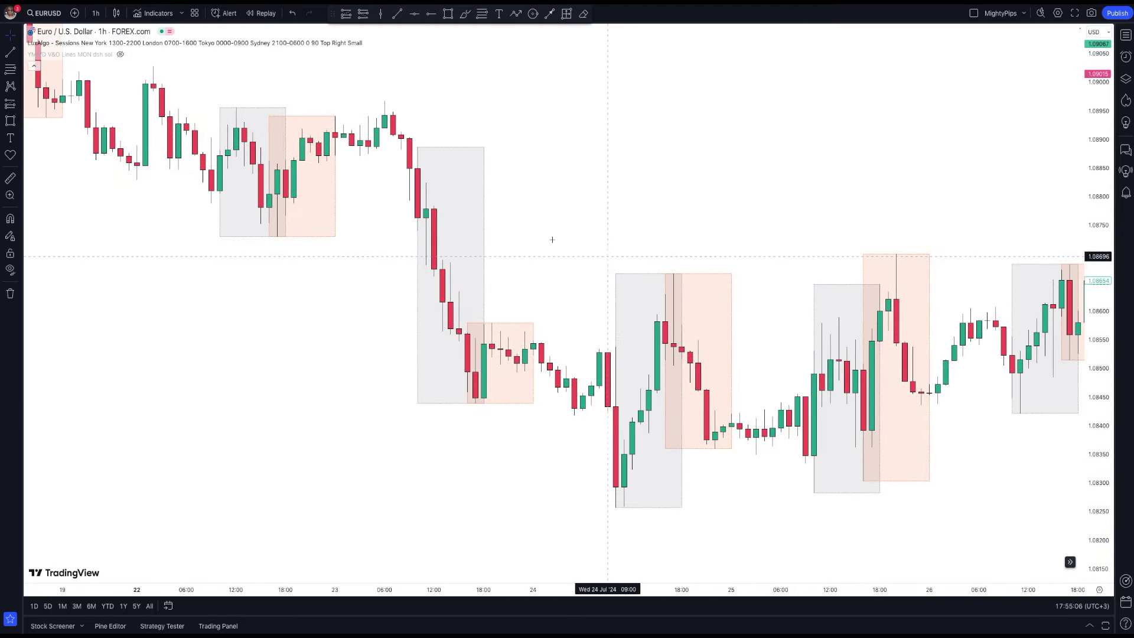
pyautogui.moveTo(297, 259); pyautogui.dragTo(448, 322)
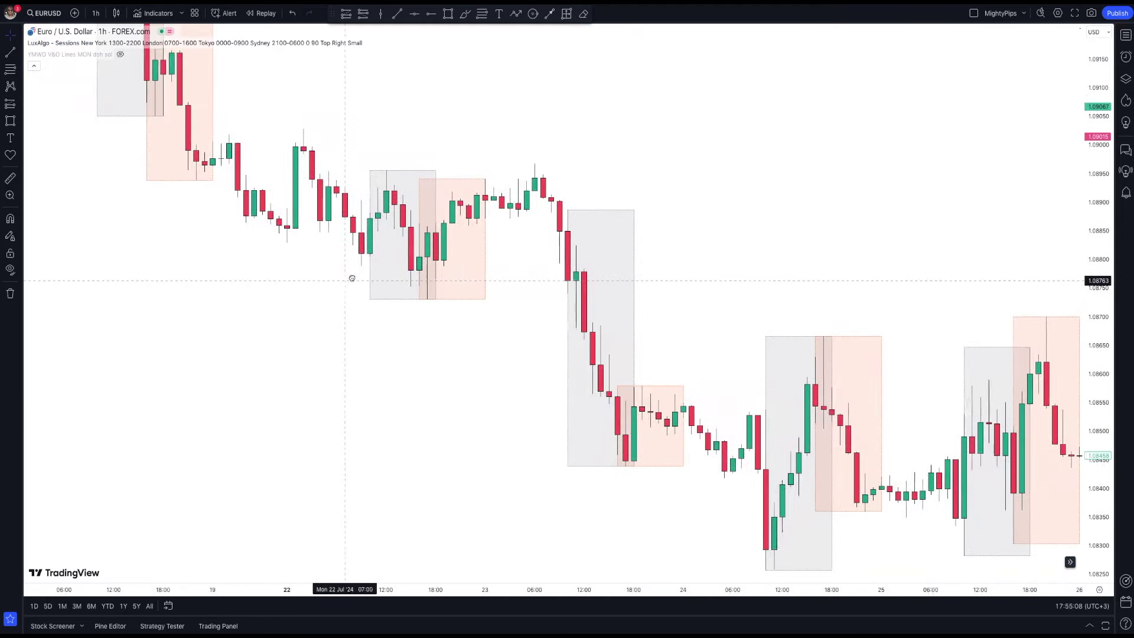
pyautogui.moveTo(375, 223); pyautogui.dragTo(446, 288)
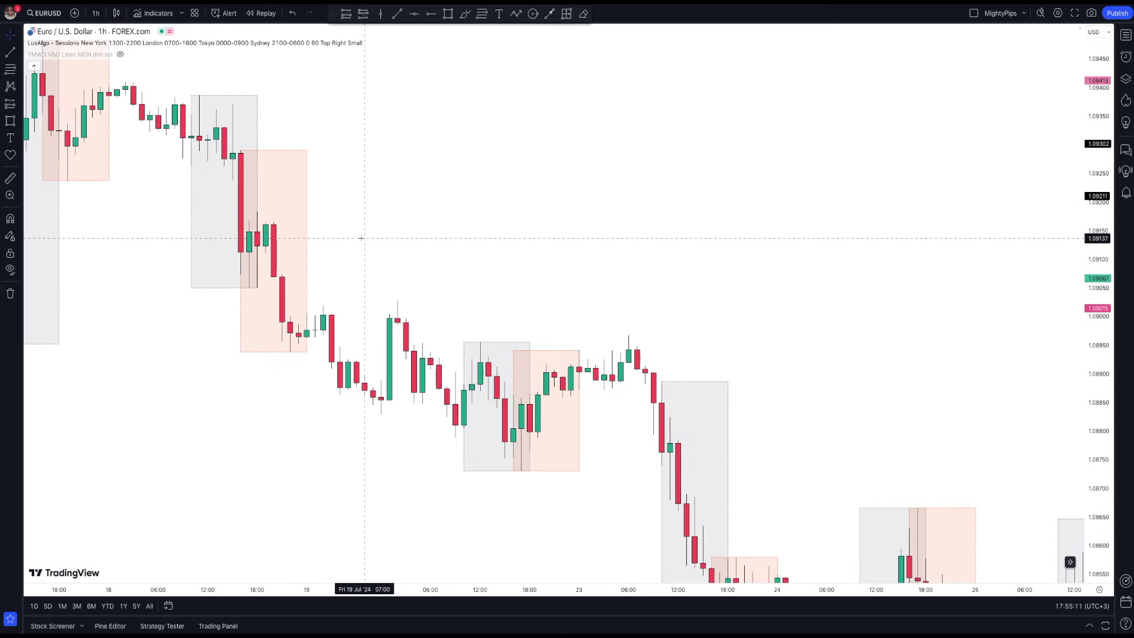
pyautogui.moveTo(197, 214); pyautogui.dragTo(620, 210)
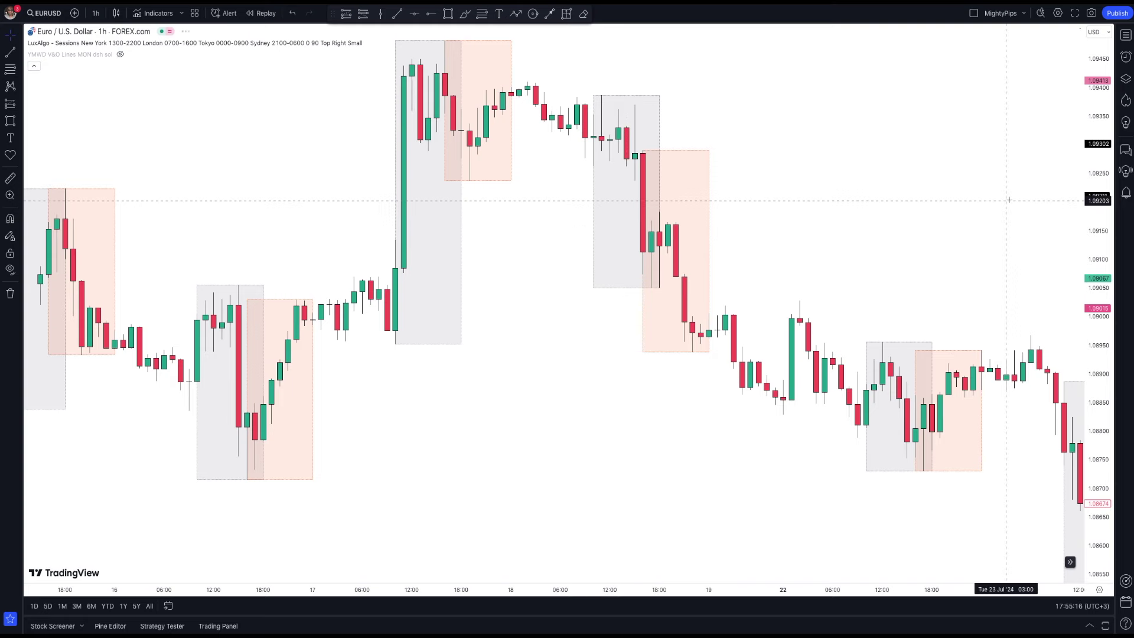
pyautogui.moveTo(1100, 231); pyautogui.dragTo(1099, 280)
pyautogui.moveTo(939, 249); pyautogui.dragTo(394, 217)
pyautogui.moveTo(697, 204); pyautogui.dragTo(610, 207)
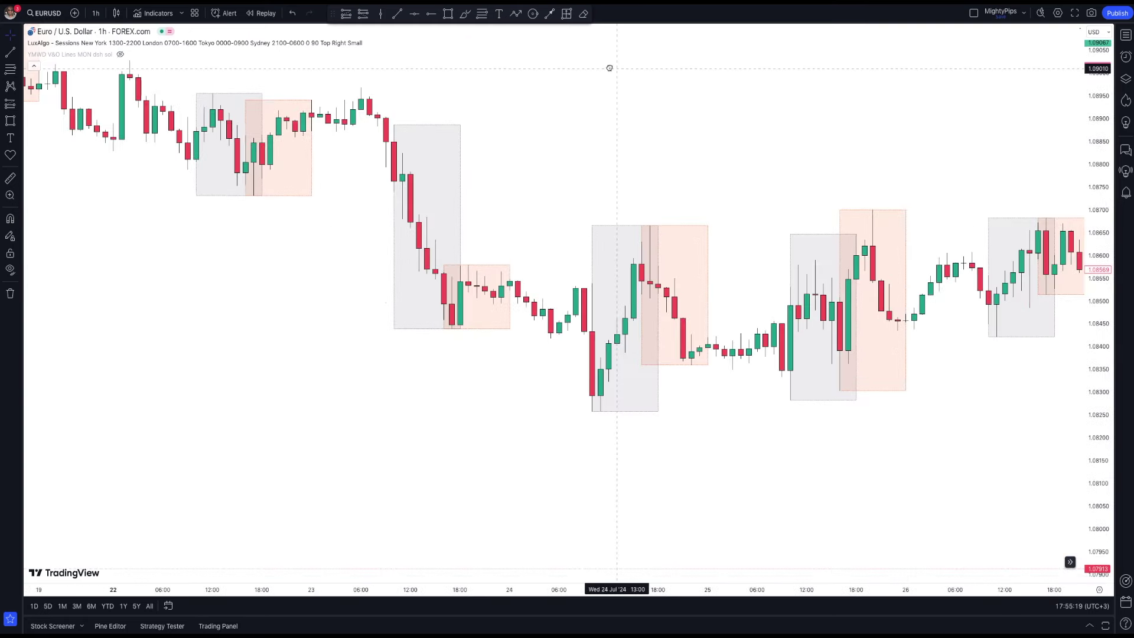
# Examine the candles inside the session boxes from 23 to 29 July for three-candle reversals.
pyautogui.moveTo(835, 154); pyautogui.dragTo(608, 213)
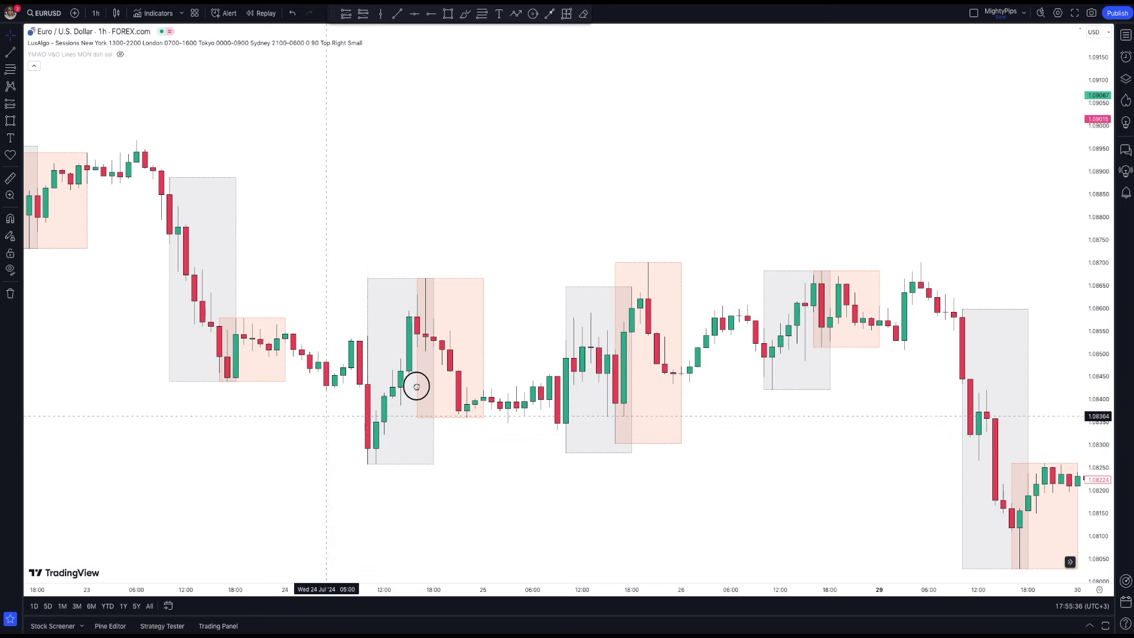
pyautogui.moveTo(378, 402); pyautogui.dragTo(526, 355)
pyautogui.scroll(3, 490, 395)
pyautogui.moveTo(292, 438); pyautogui.dragTo(454, 405)
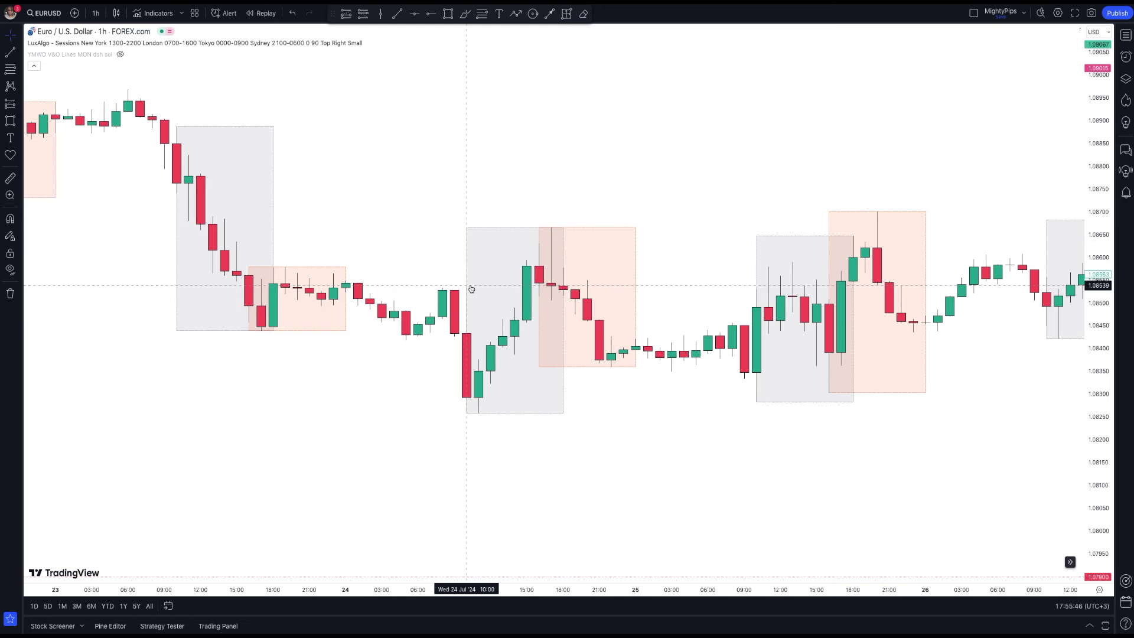
pyautogui.click(722, 490)
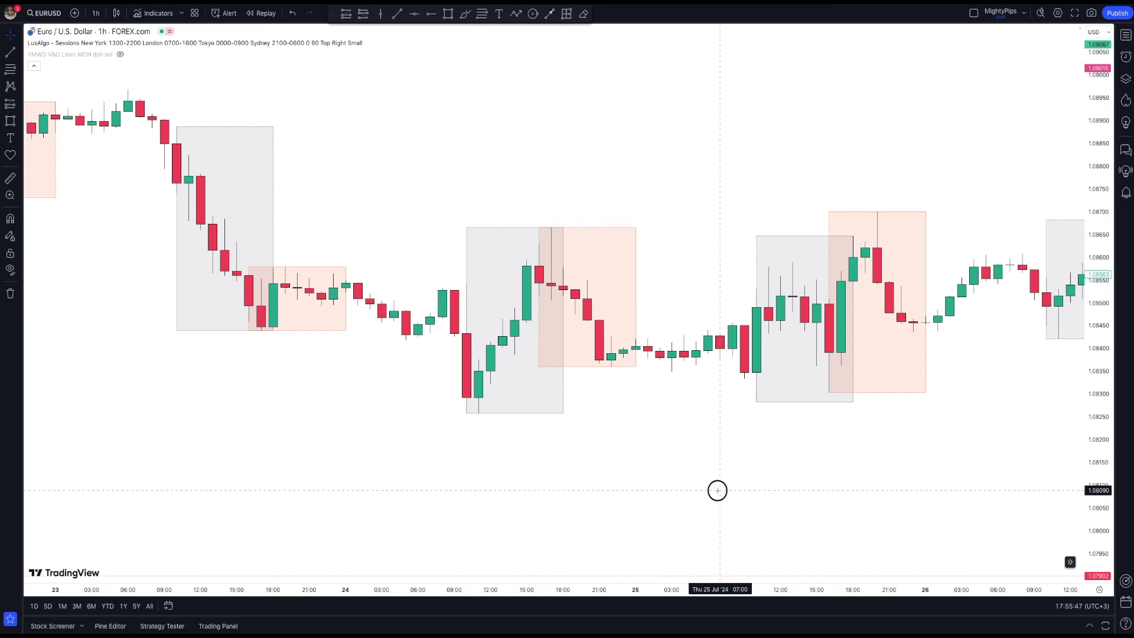
pyautogui.click(516, 489)
pyautogui.moveTo(423, 494); pyautogui.dragTo(403, 494)
pyautogui.moveTo(682, 463); pyautogui.dragTo(432, 465)
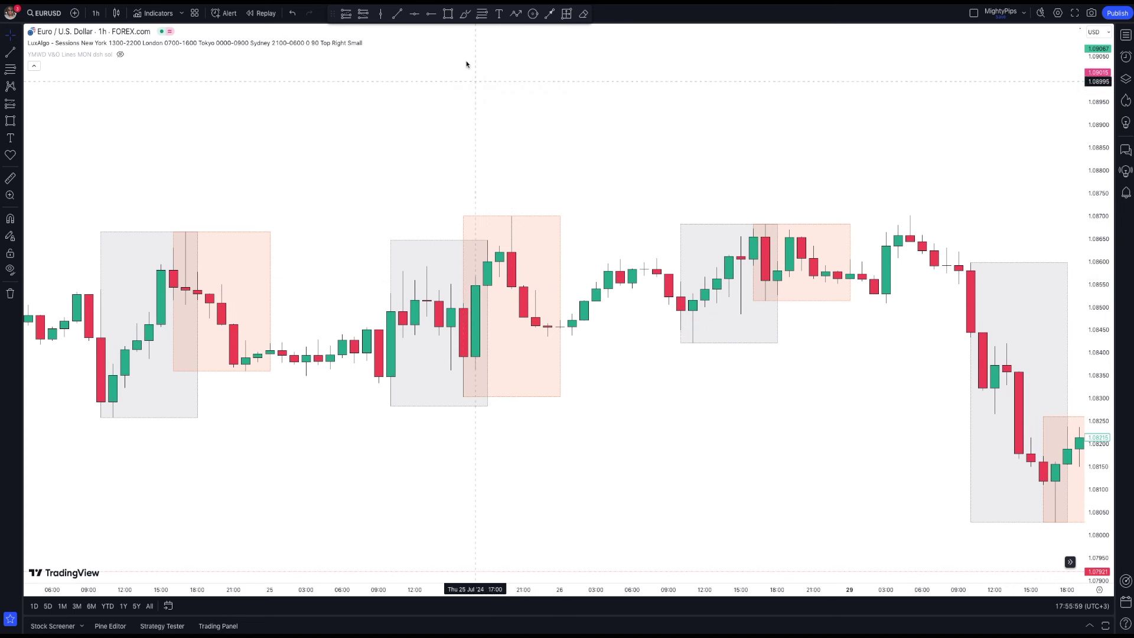
# Draw a near-horizontal trend line at about 1.0857 from the 25 July 19:00 candle to 26 July 01:00.
pyautogui.click(395, 15)
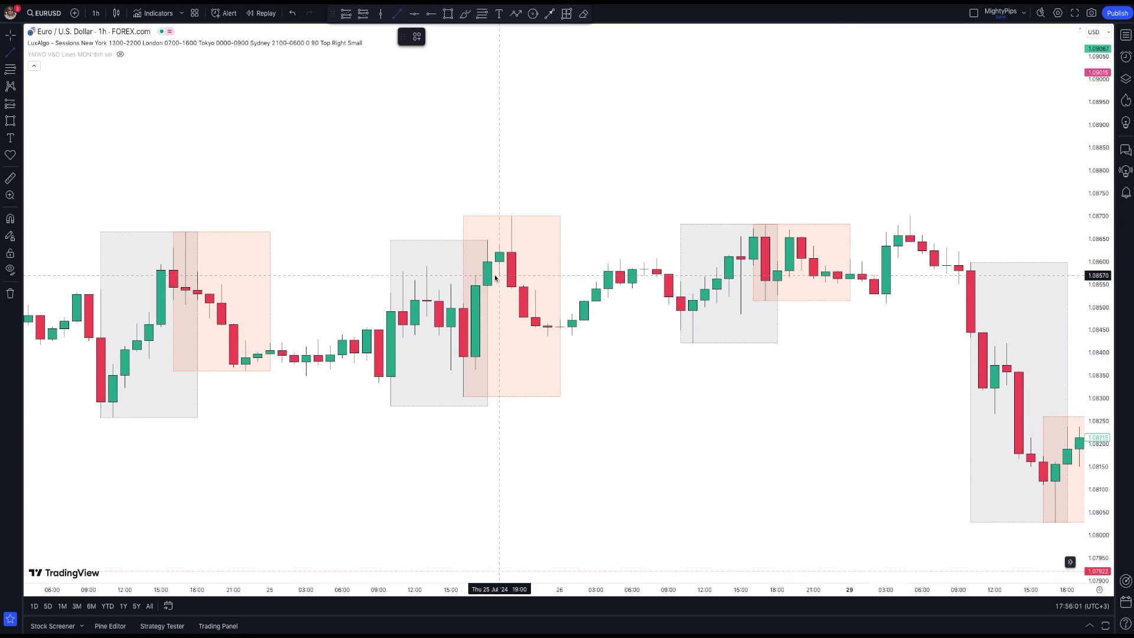
pyautogui.click(500, 276)
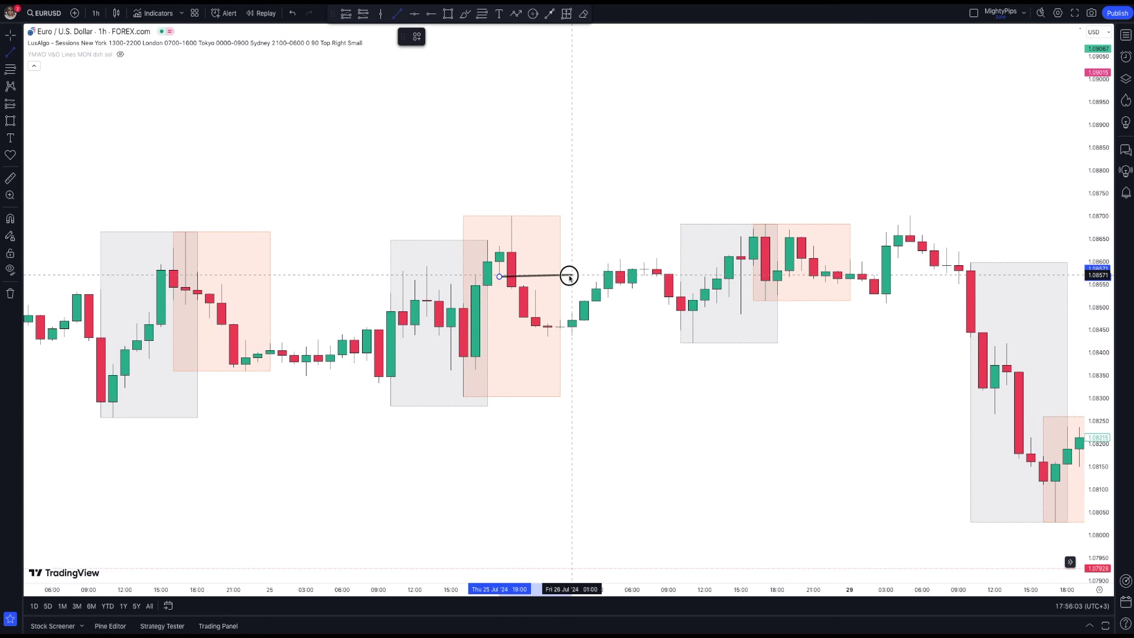
pyautogui.click(571, 277)
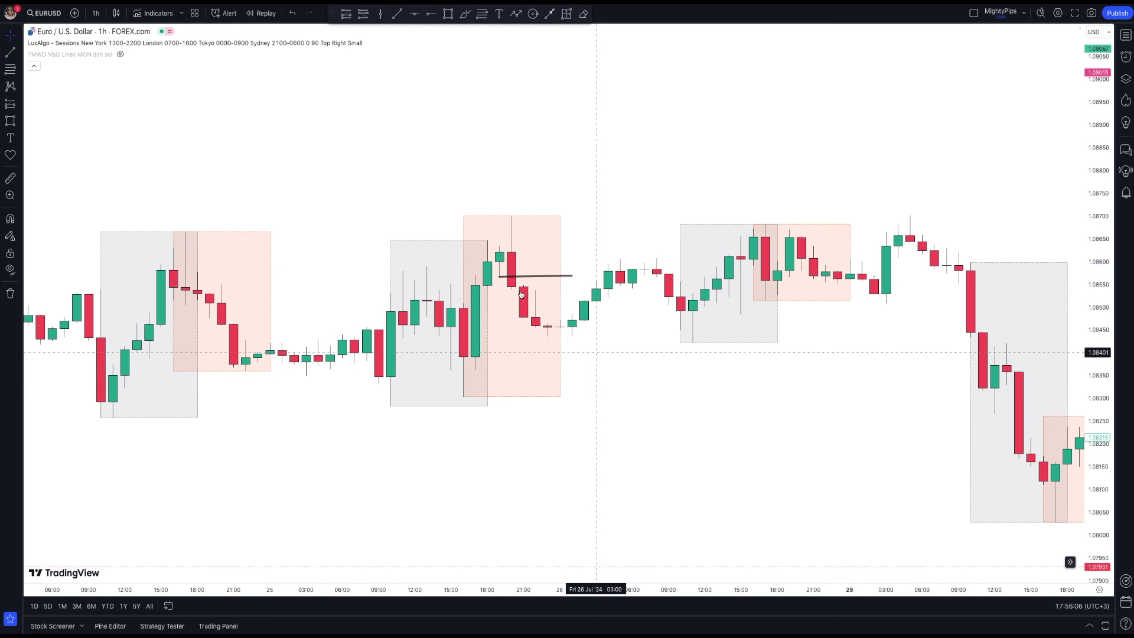
# Place a short position at the 25 July 20:00 red candle's close, entry 1.08545, stop 1.08705, target 1.08206, extended to the 29 July drop.
pyautogui.click(367, 14)
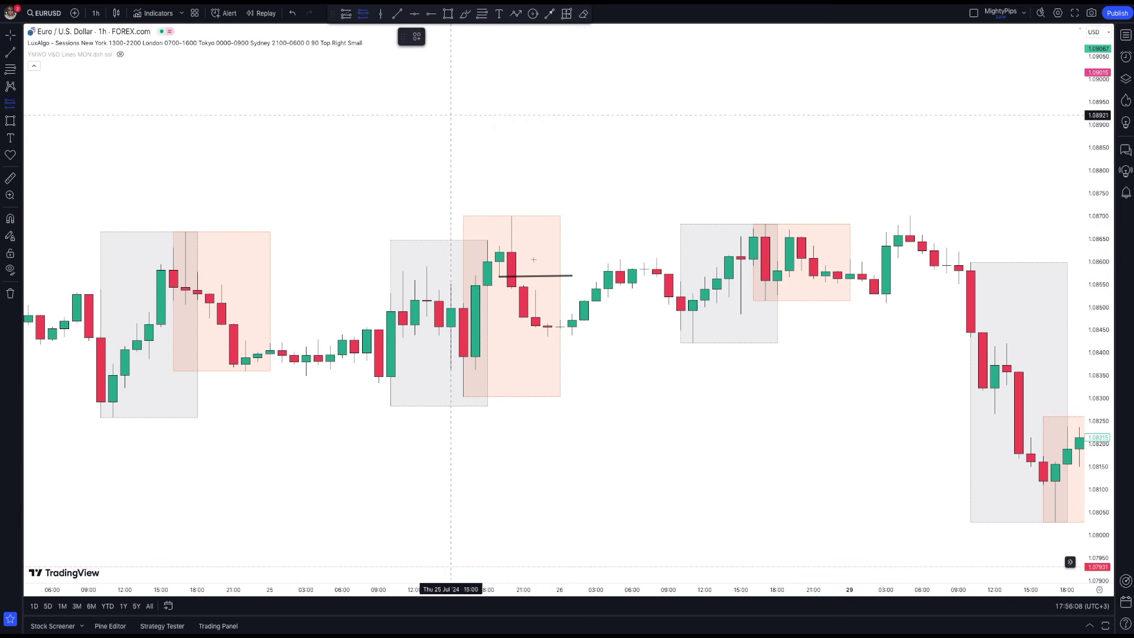
pyautogui.click(512, 287)
pyautogui.click(546, 180)
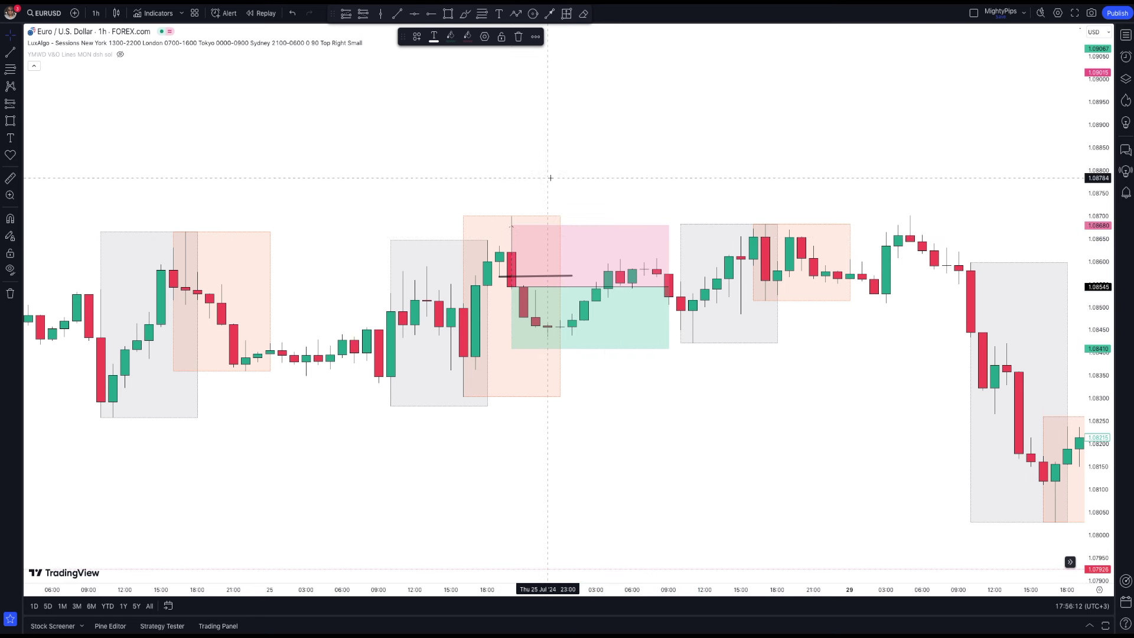
pyautogui.moveTo(513, 227)
pyautogui.moveTo(512, 227); pyautogui.dragTo(511, 215)
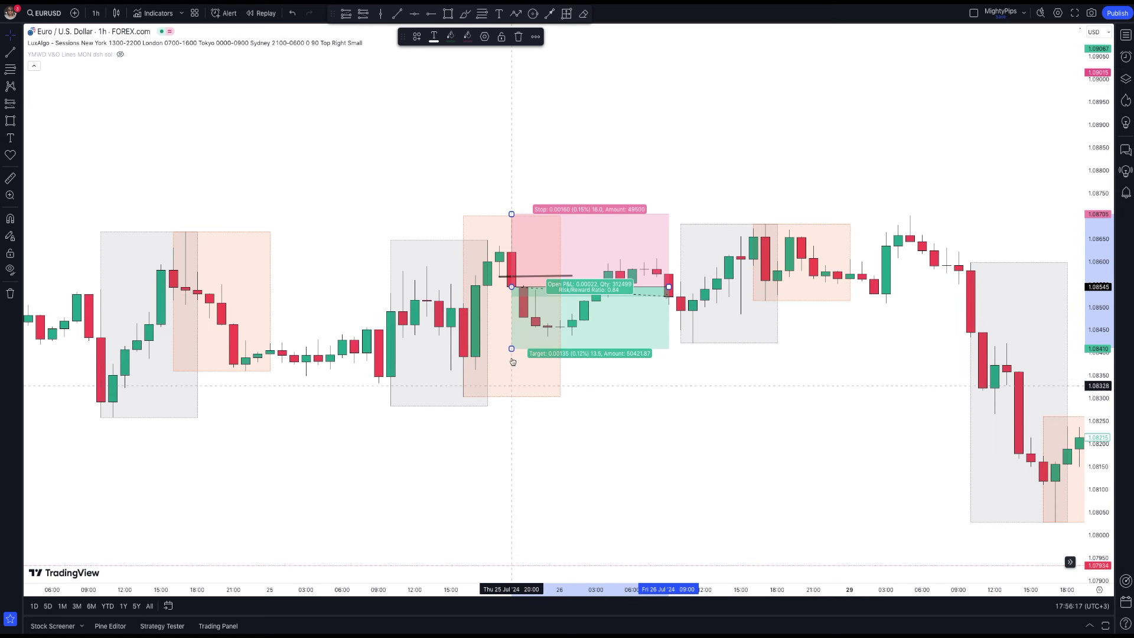
pyautogui.moveTo(511, 350); pyautogui.dragTo(511, 443)
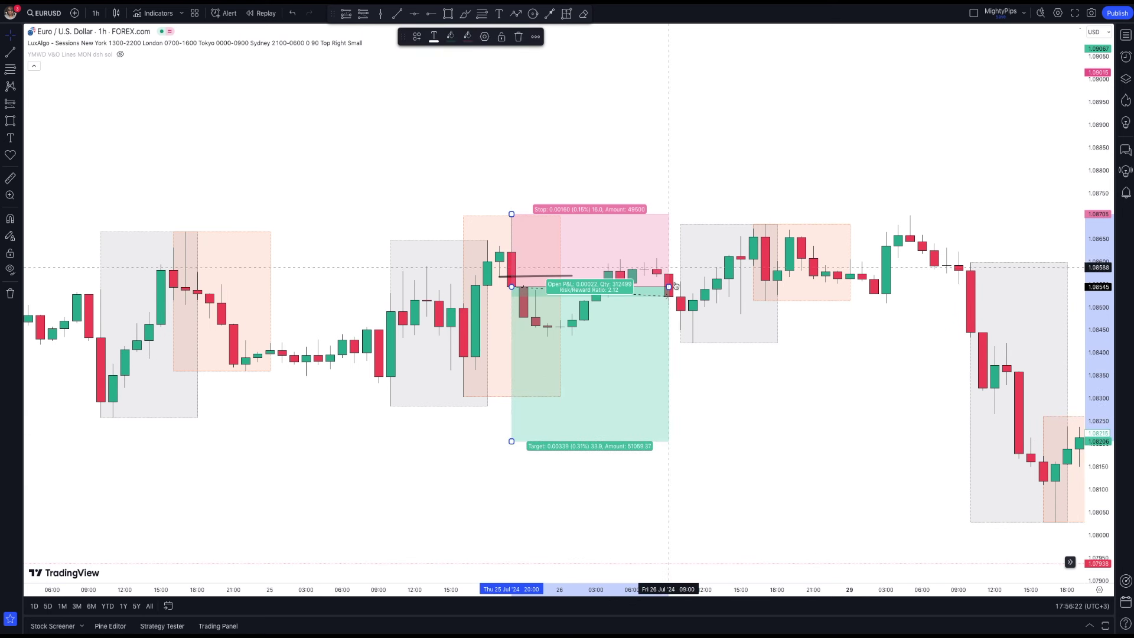
pyautogui.moveTo(669, 287); pyautogui.dragTo(1013, 321)
pyautogui.click(694, 495)
pyautogui.scroll(-3, 696, 495)
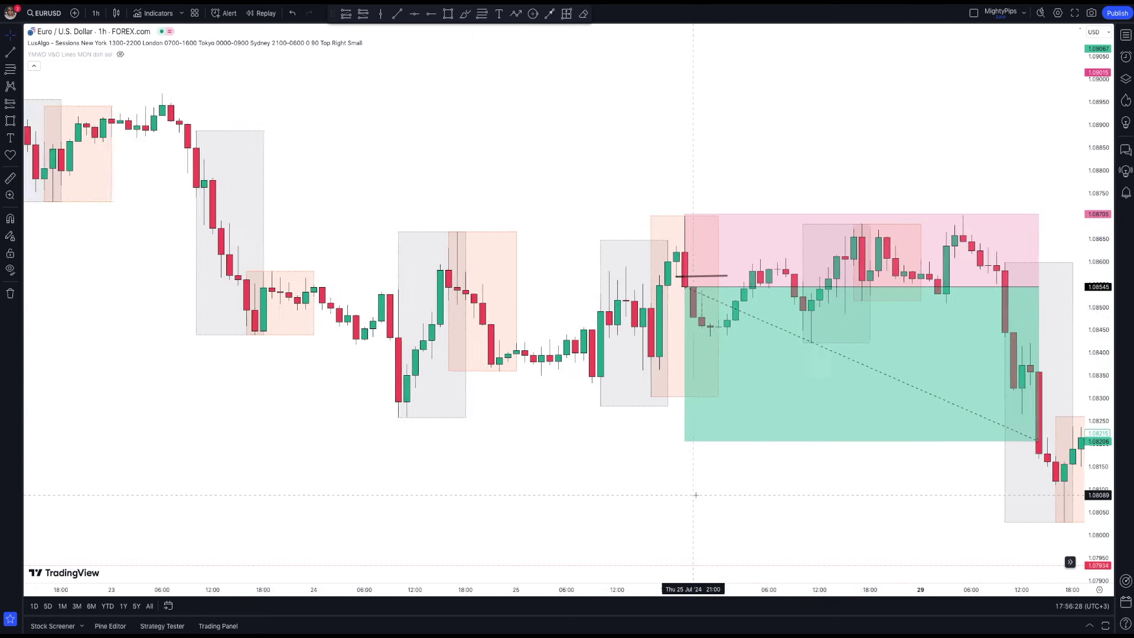
pyautogui.moveTo(709, 461); pyautogui.dragTo(378, 463)
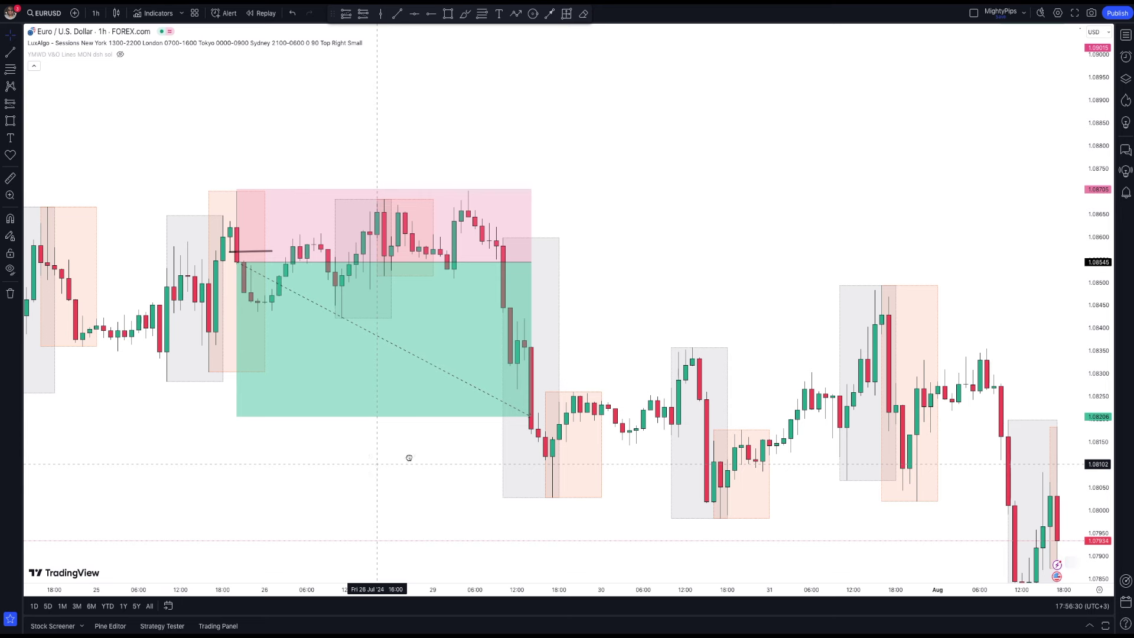
pyautogui.moveTo(780, 248); pyautogui.dragTo(671, 231)
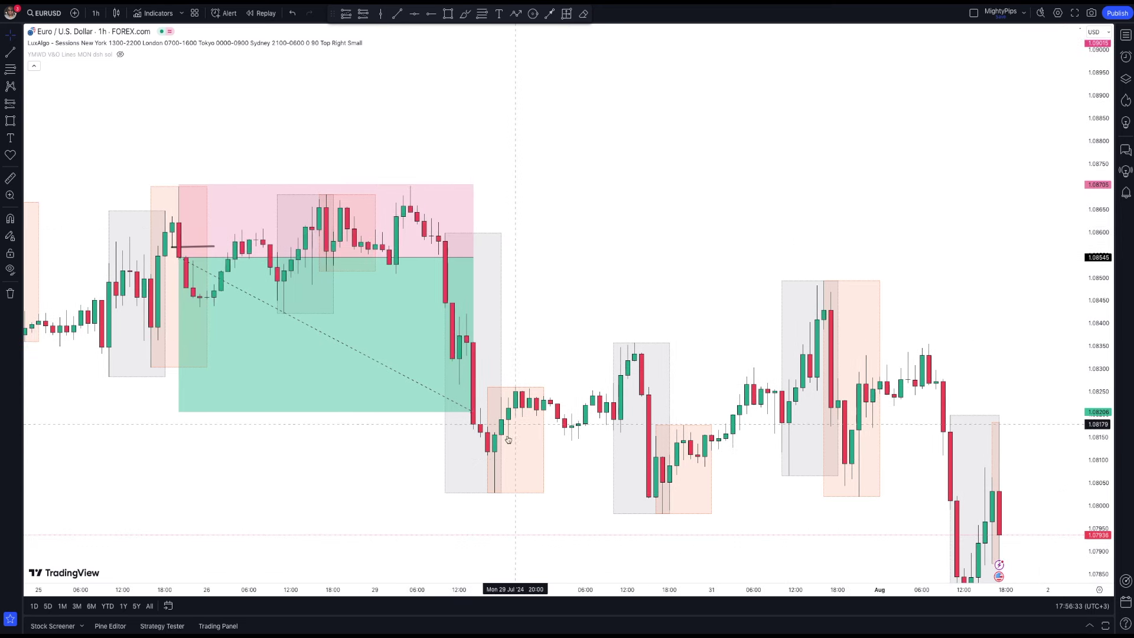
pyautogui.moveTo(643, 258); pyautogui.dragTo(601, 187)
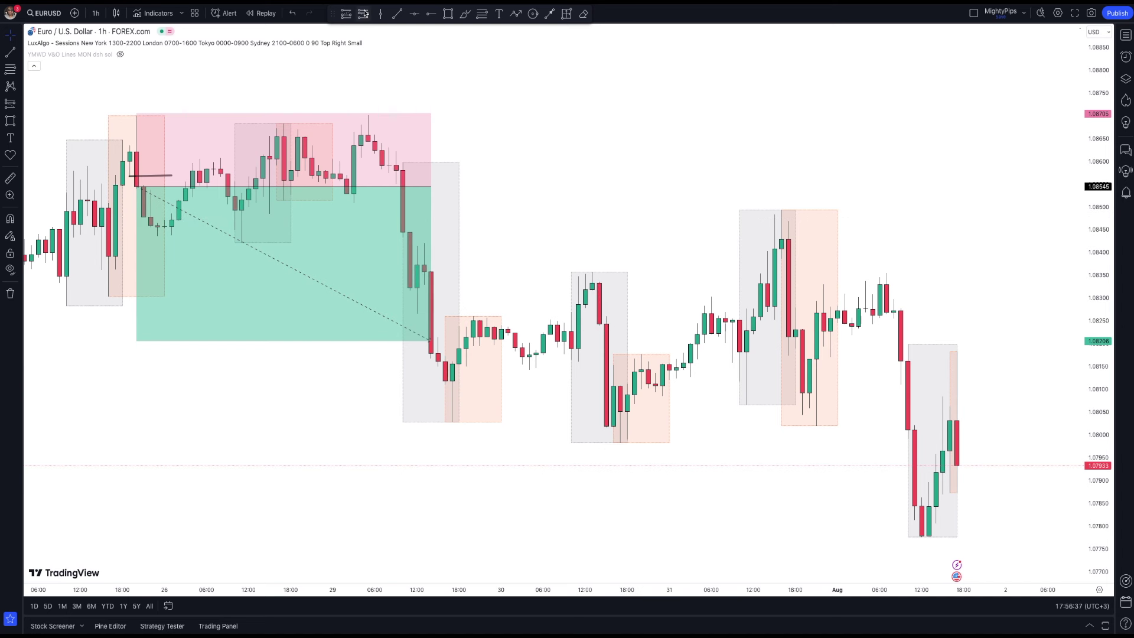
pyautogui.click(365, 13)
pyautogui.click(599, 322)
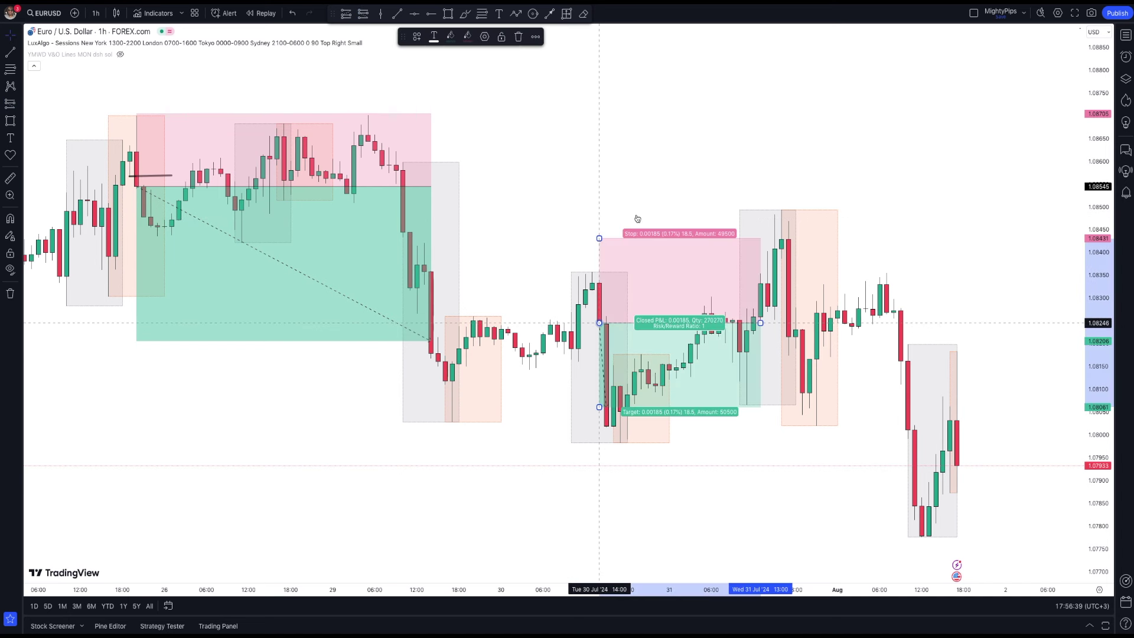
pyautogui.click(519, 37)
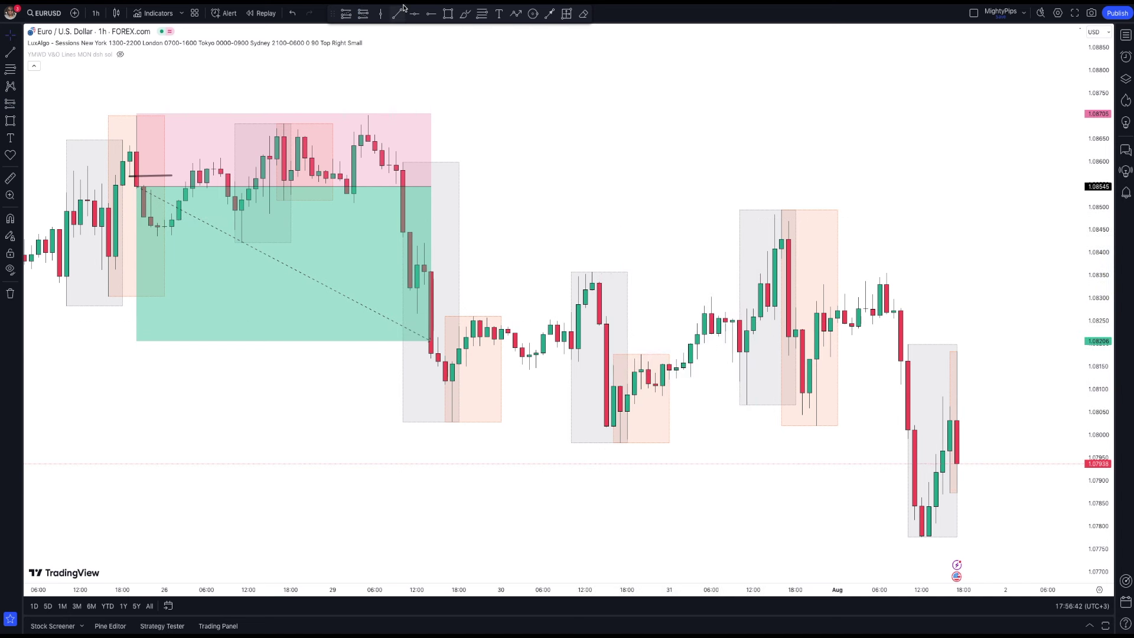
# Draw a near-horizontal trend line at about 1.0832 from the 30 July swing high to 20:00 that day.
pyautogui.click(399, 13)
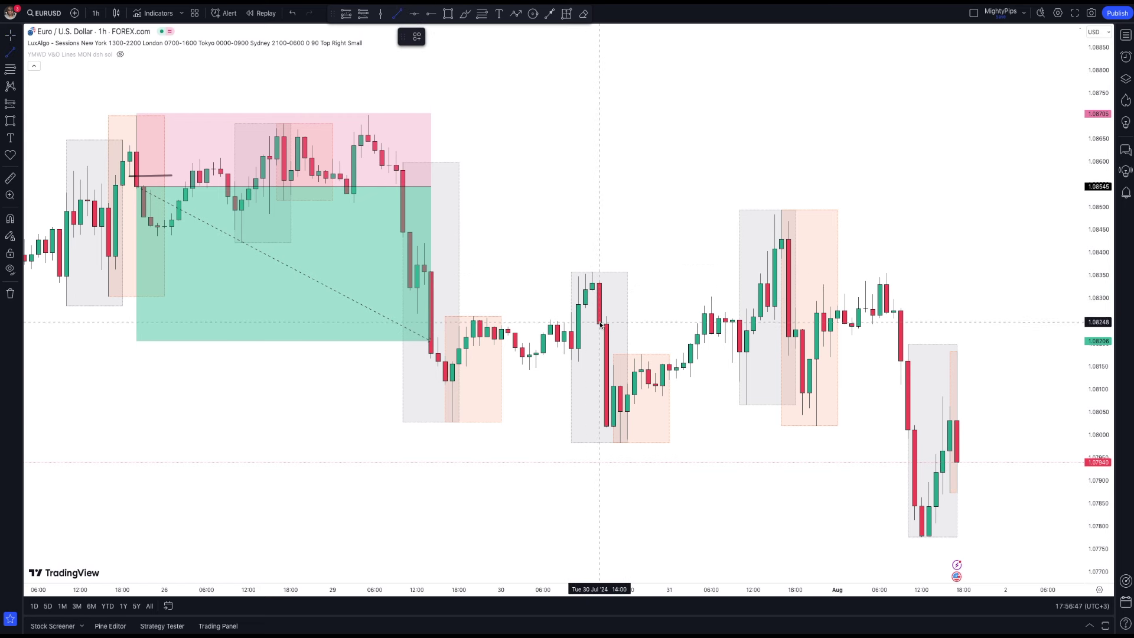
pyautogui.click(611, 294)
pyautogui.click(641, 292)
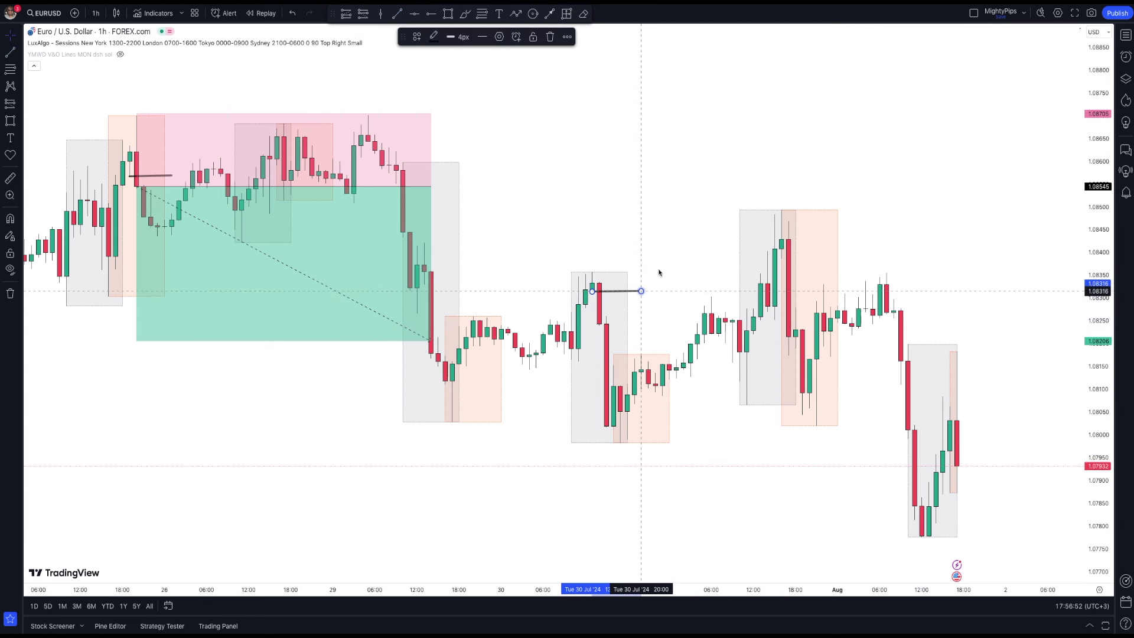
# Place a short position at the 30 July 14:00 candle's close, entry 1.08244, stop 1.08357, target 1.08009, narrowed to end at 20:00.
pyautogui.click(361, 14)
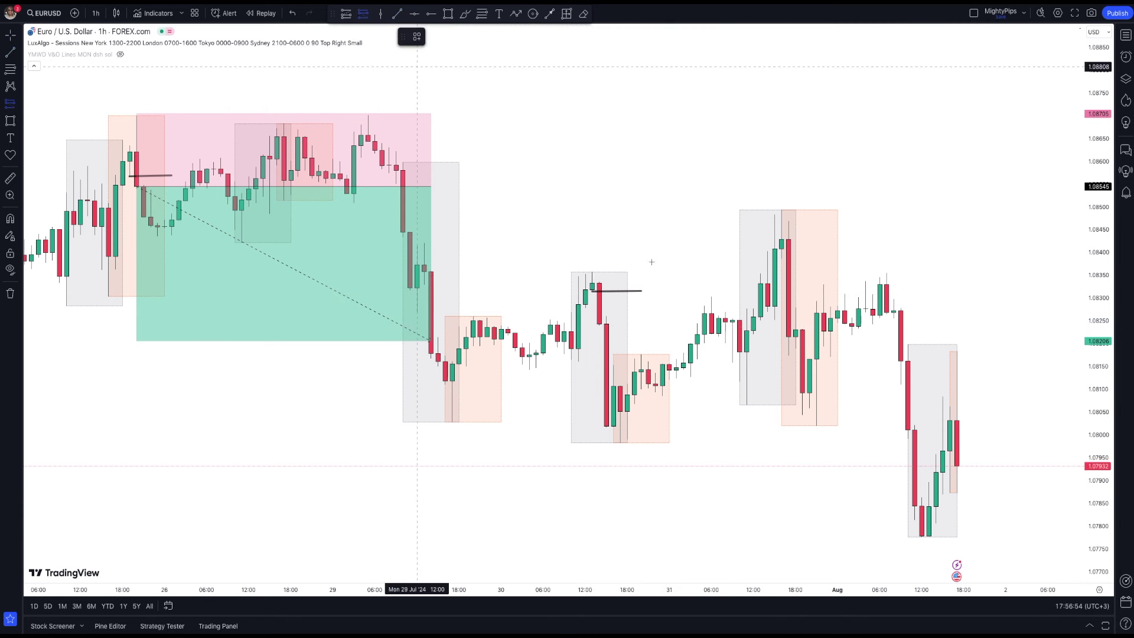
pyautogui.click(599, 324)
pyautogui.moveTo(597, 253); pyautogui.dragTo(599, 273)
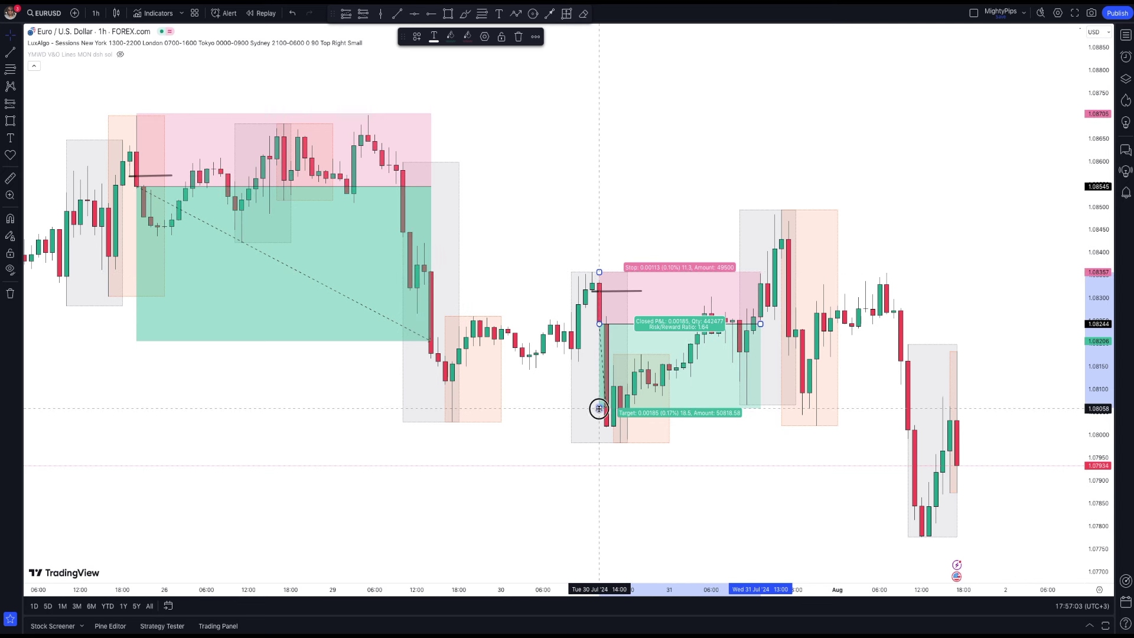
pyautogui.moveTo(599, 408); pyautogui.dragTo(601, 430)
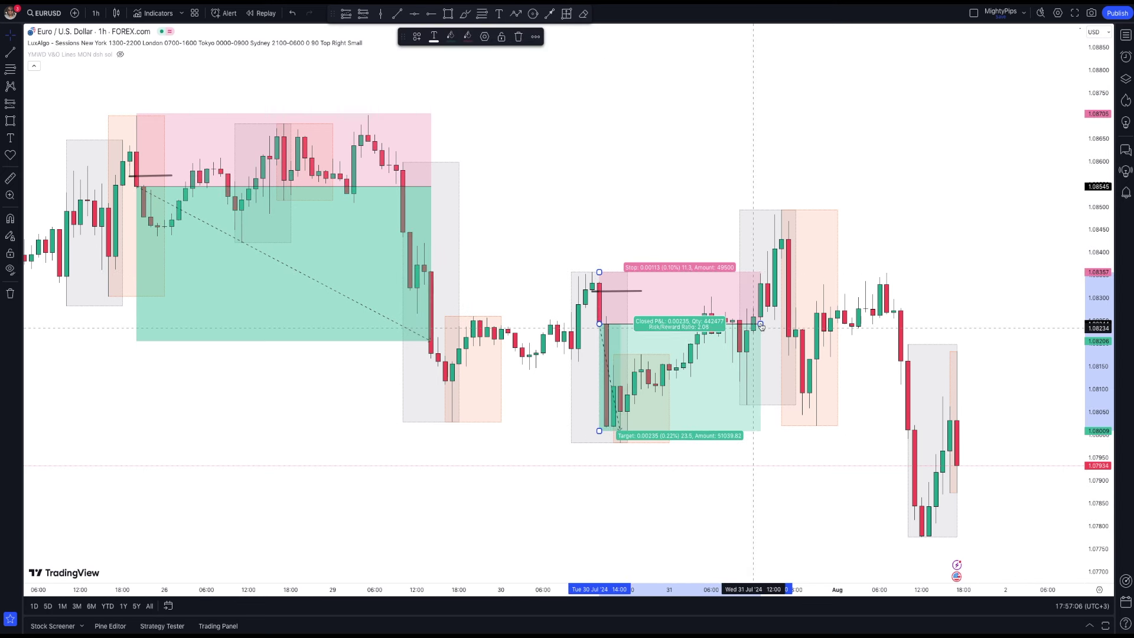
pyautogui.moveTo(723, 322); pyautogui.dragTo(643, 324)
pyautogui.click(741, 299)
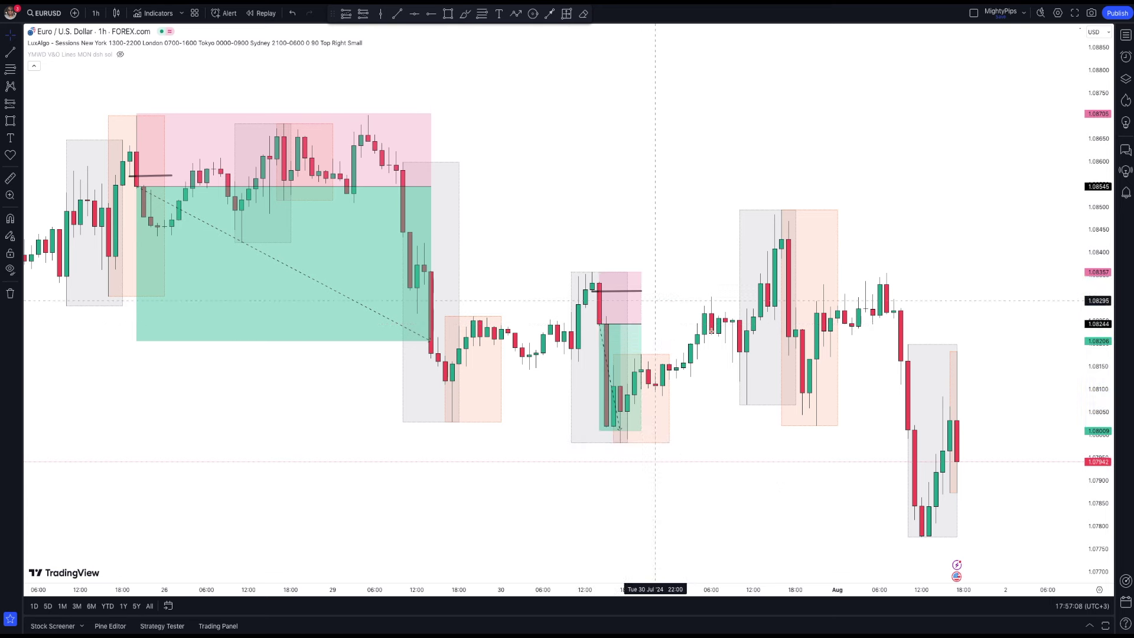
# Draw a near-horizontal trend line at about 1.0839 from the 31 July 16:00 candle to 22:00.
pyautogui.moveTo(746, 499); pyautogui.dragTo(630, 473)
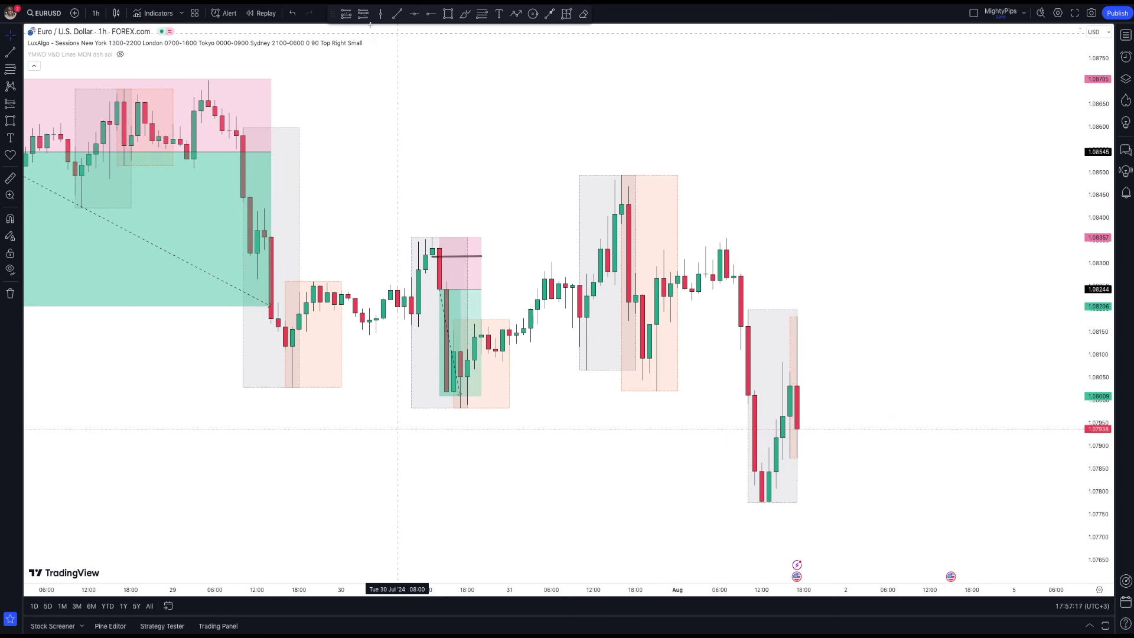
pyautogui.click(363, 14)
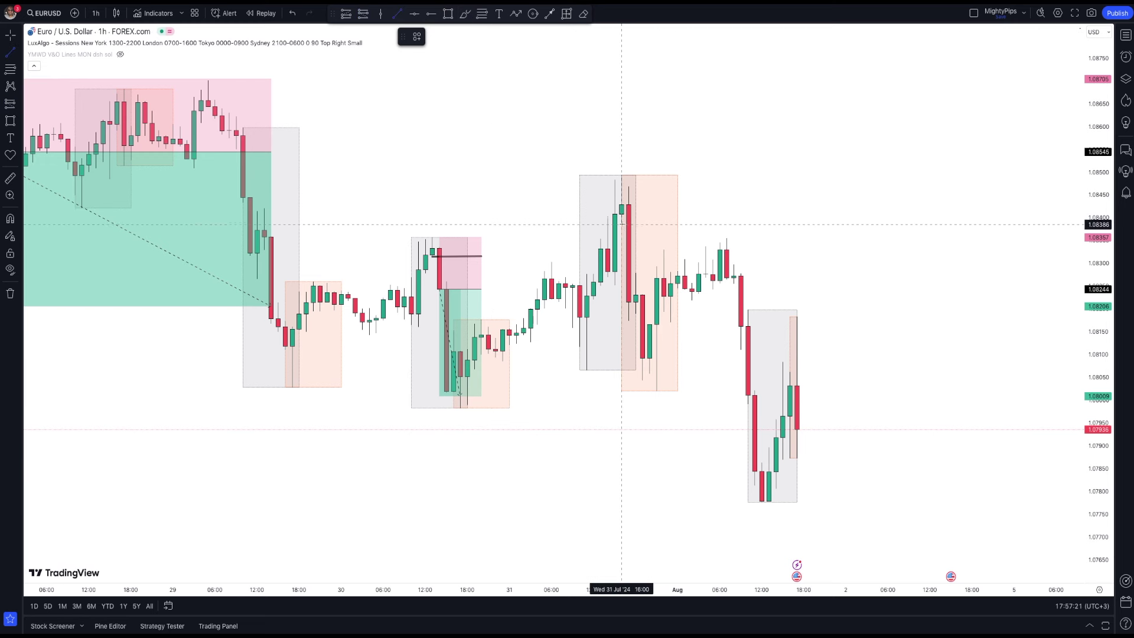
pyautogui.moveTo(621, 223); pyautogui.dragTo(664, 223)
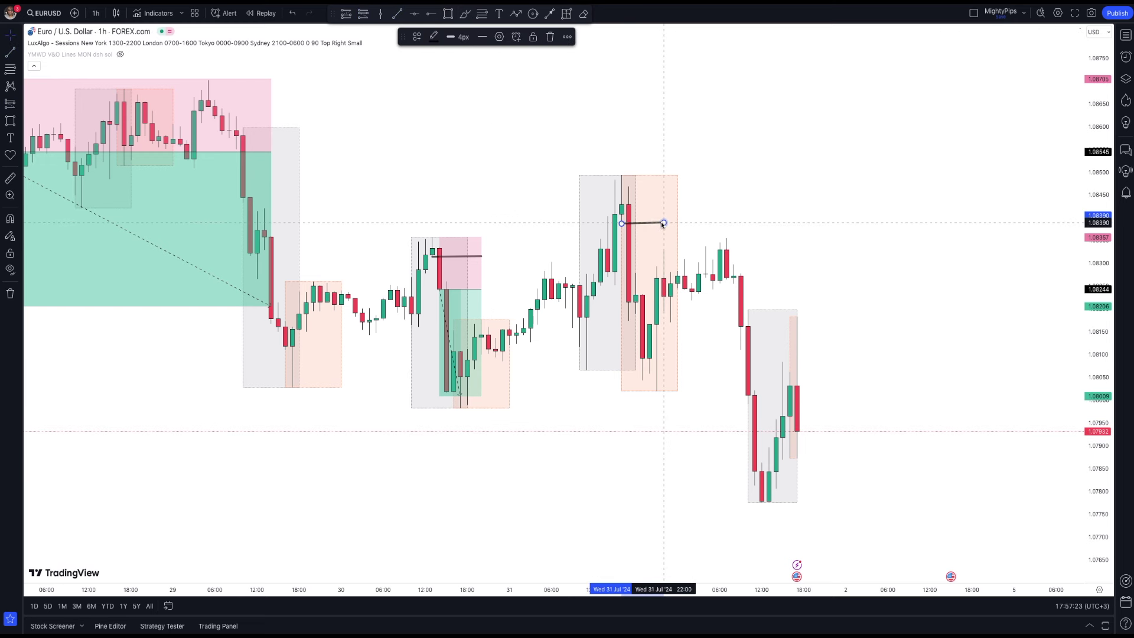
# Place a short position at the 31 July 17:00 candle's close, entry 1.08216, stop 1.08468, target 1.07693.
pyautogui.click(363, 13)
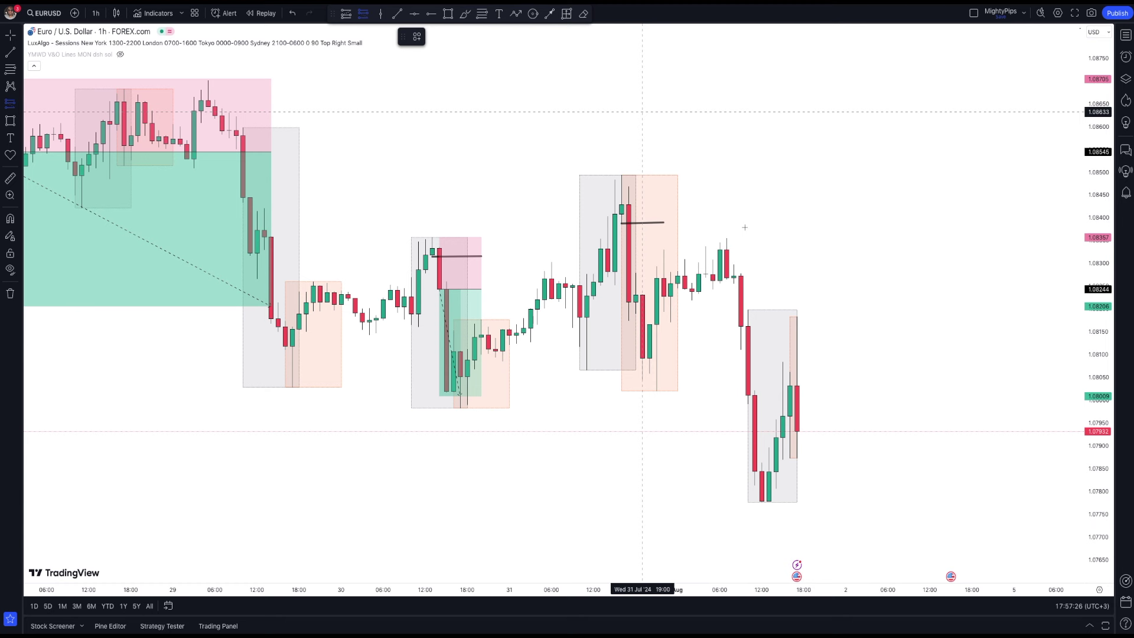
pyautogui.click(630, 304)
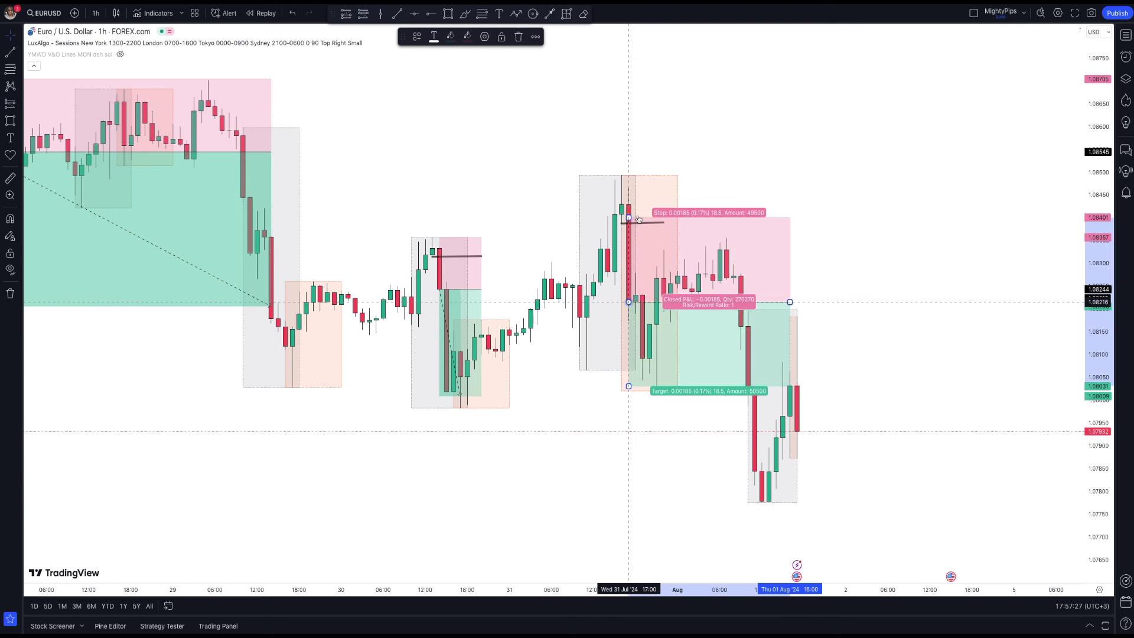
pyautogui.moveTo(628, 208); pyautogui.dragTo(638, 187)
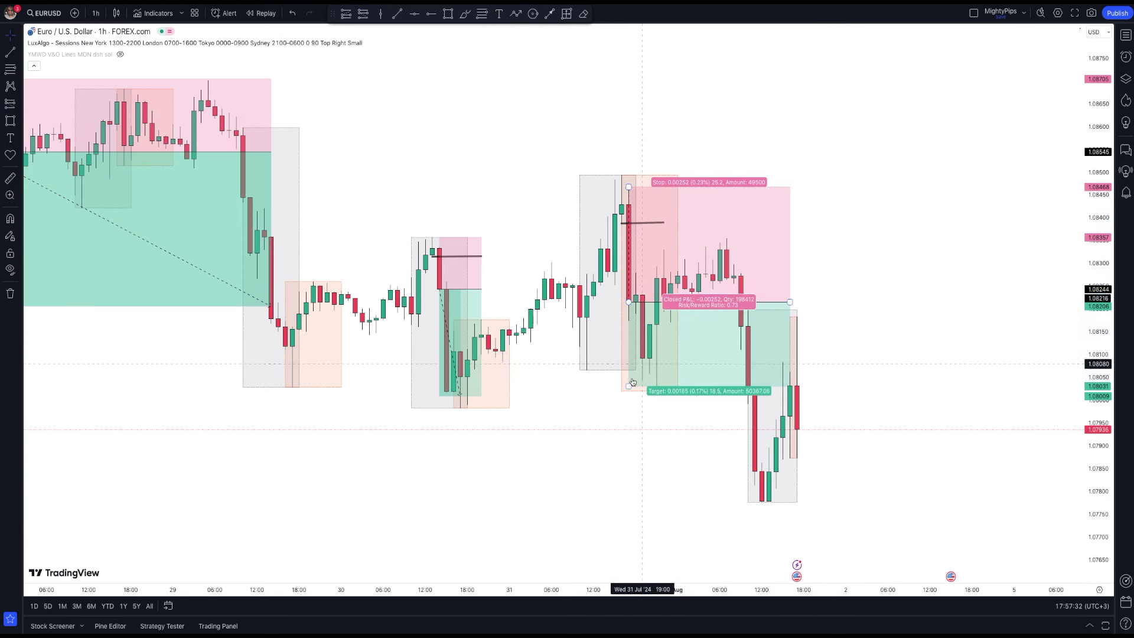
pyautogui.moveTo(629, 449); pyautogui.dragTo(635, 539)
pyautogui.click(558, 477)
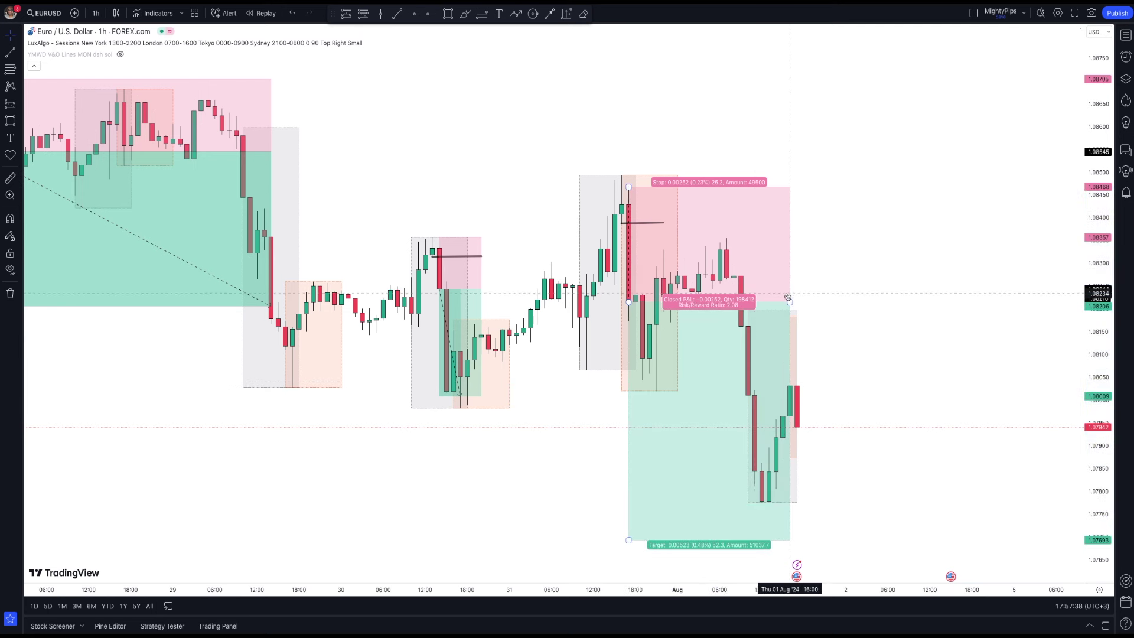
# Extend the 31 July short position to 1 August 18:00 and shift its start to 31 July 18:00.
pyautogui.moveTo(789, 300); pyautogui.dragTo(803, 302)
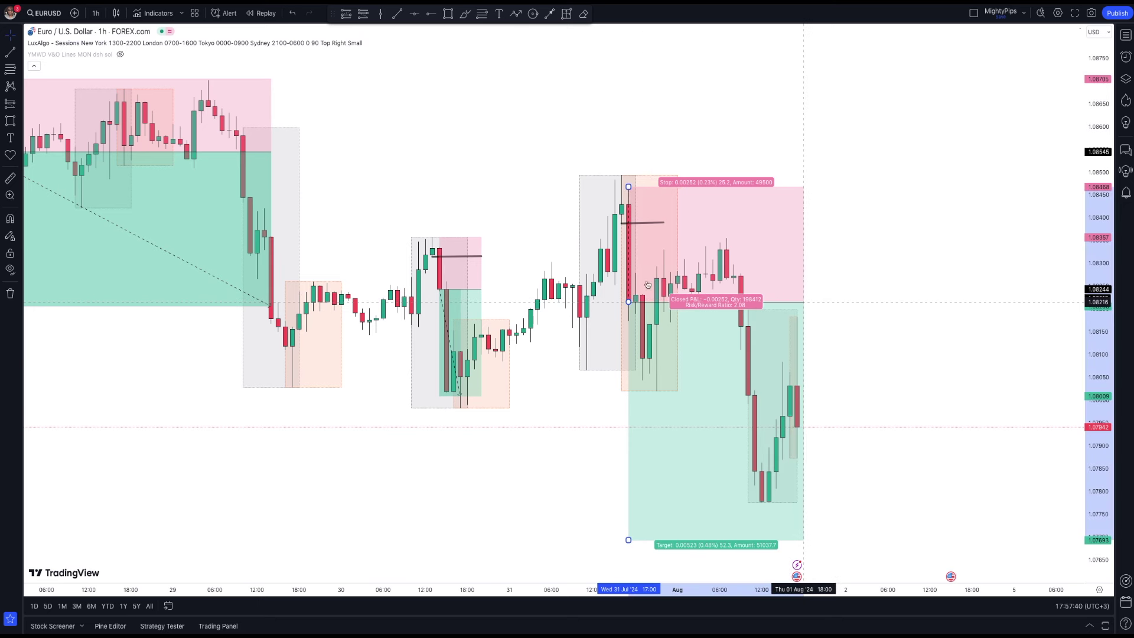
pyautogui.click(629, 302)
pyautogui.moveTo(629, 301); pyautogui.dragTo(636, 301)
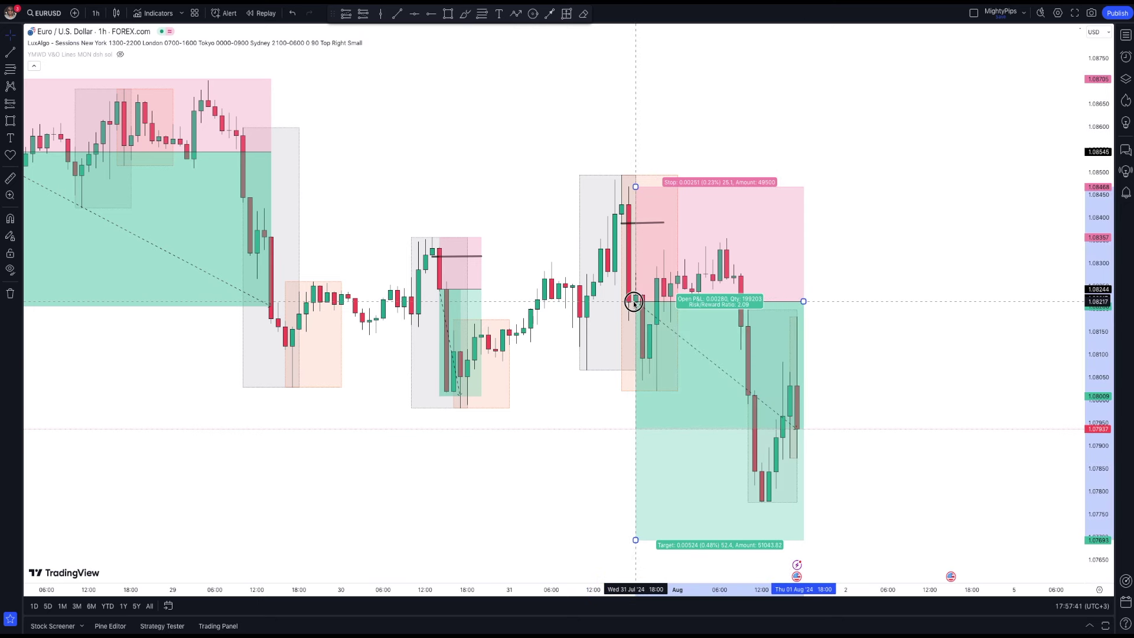
pyautogui.click(881, 286)
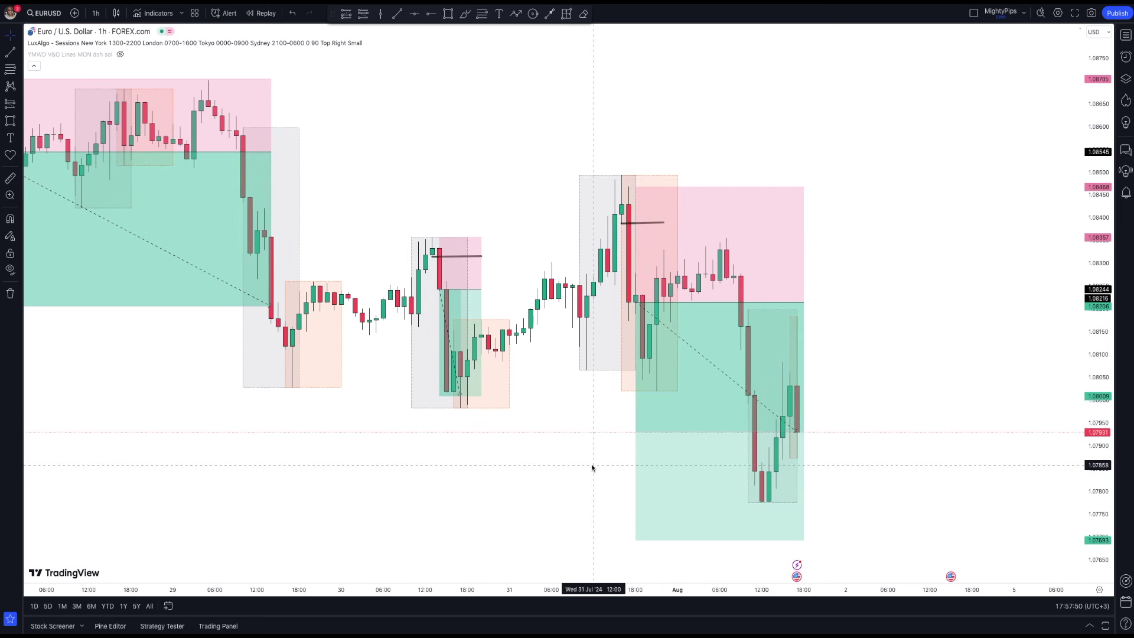
# Look back through the hourly chart from late July to early July for another three-candle reversal example.
pyautogui.moveTo(175, 423); pyautogui.dragTo(384, 446)
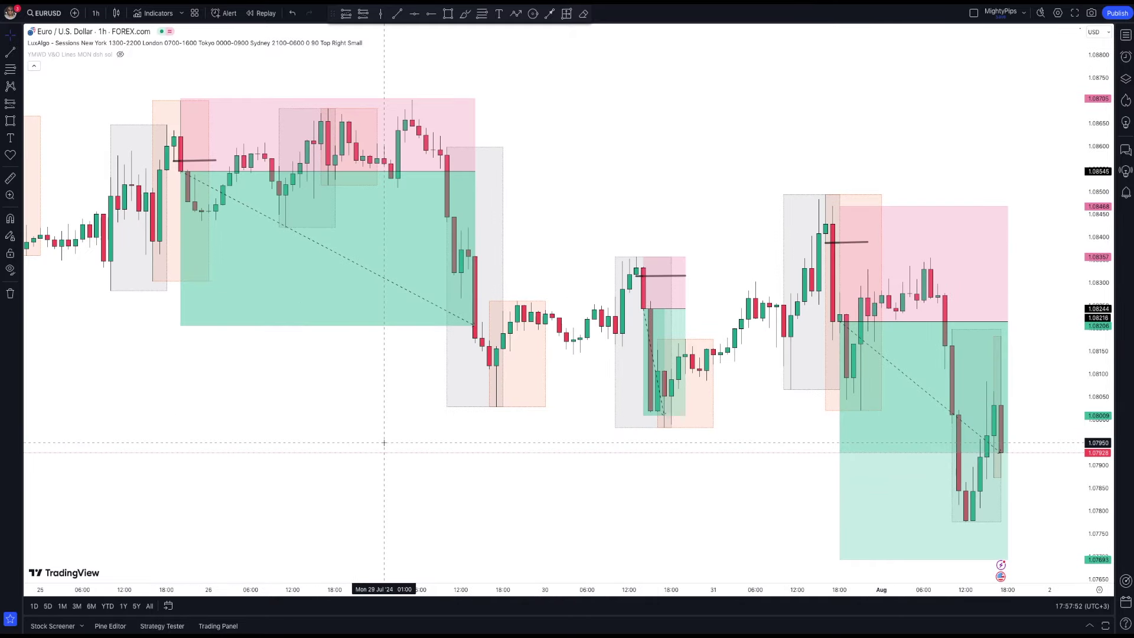
pyautogui.moveTo(362, 435); pyautogui.dragTo(487, 458)
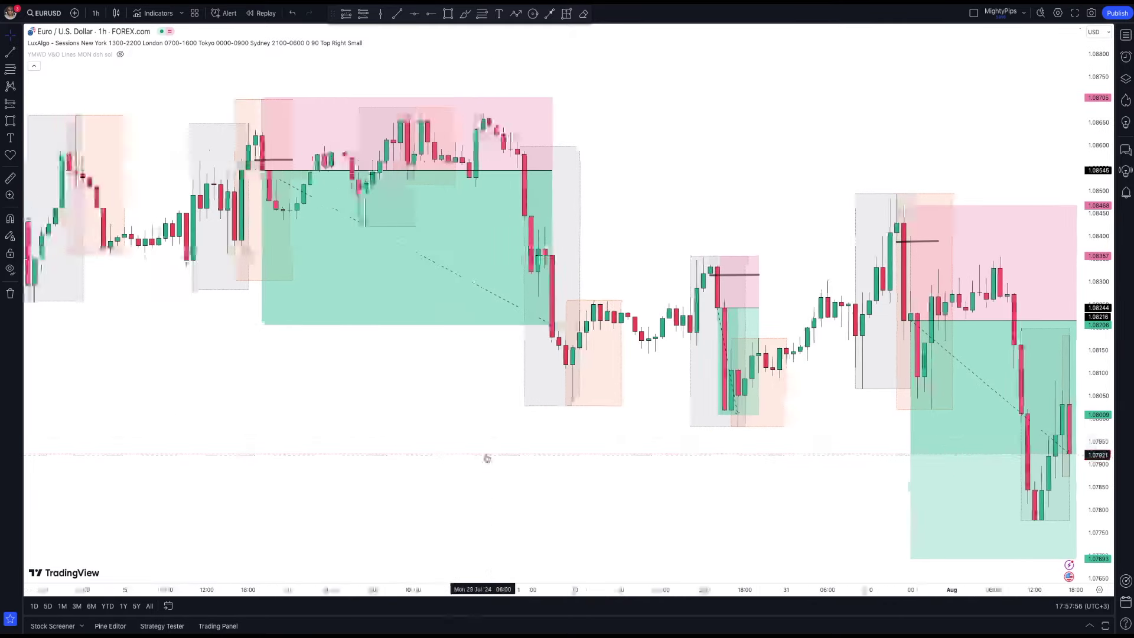
pyautogui.moveTo(397, 451); pyautogui.dragTo(611, 466)
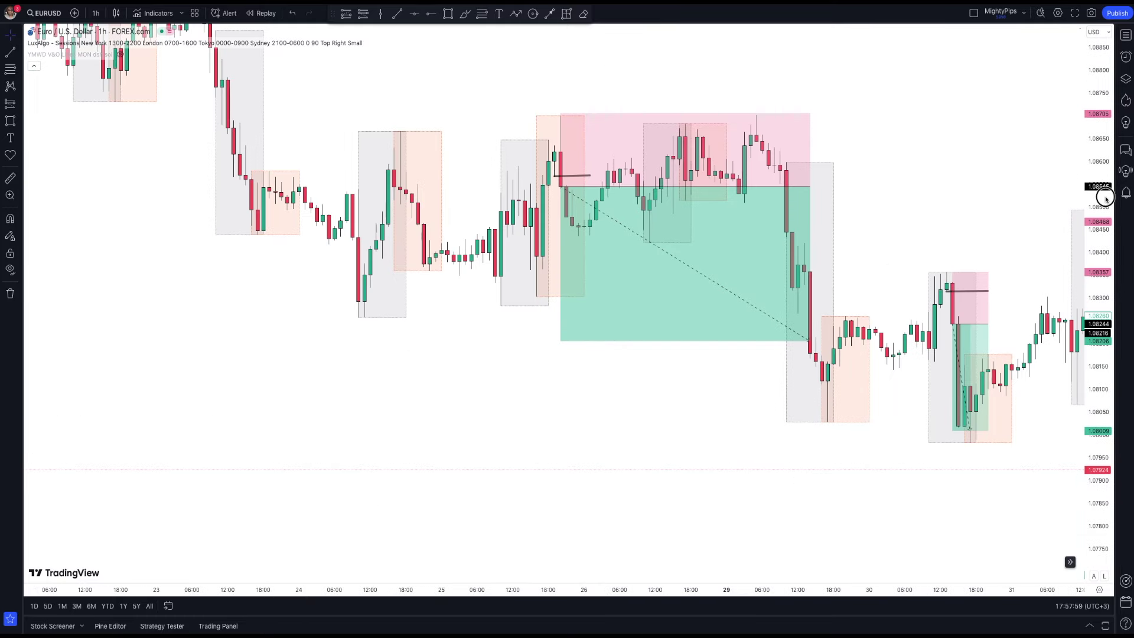
pyautogui.doubleClick(1106, 199)
pyautogui.moveTo(186, 295); pyautogui.dragTo(350, 347)
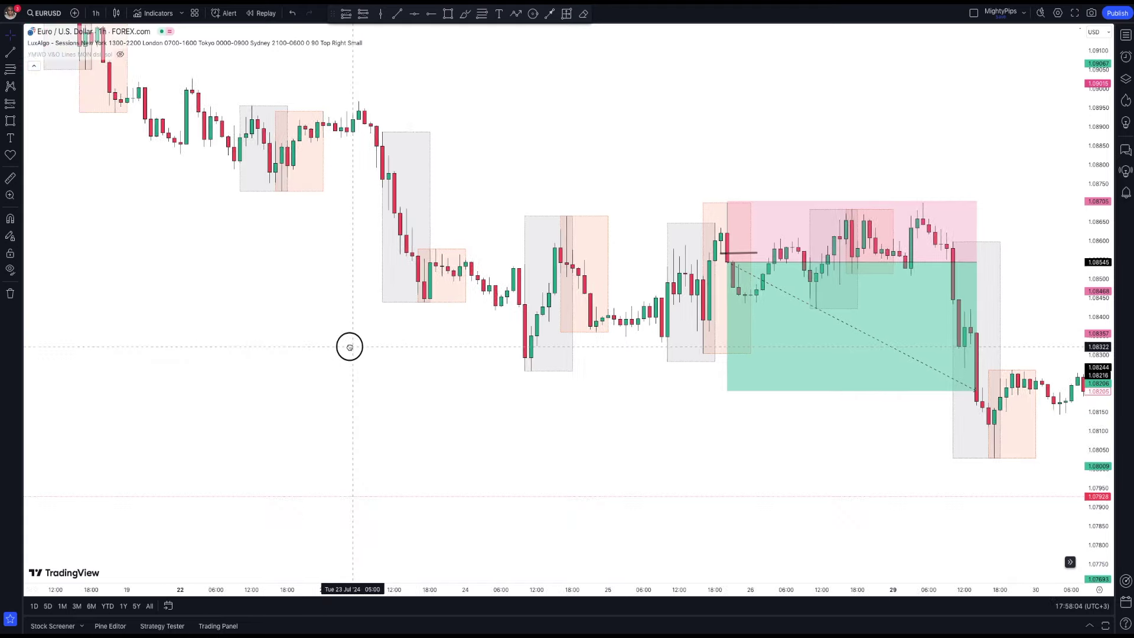
pyautogui.moveTo(196, 312); pyautogui.dragTo(808, 420)
pyautogui.moveTo(223, 372); pyautogui.dragTo(558, 460)
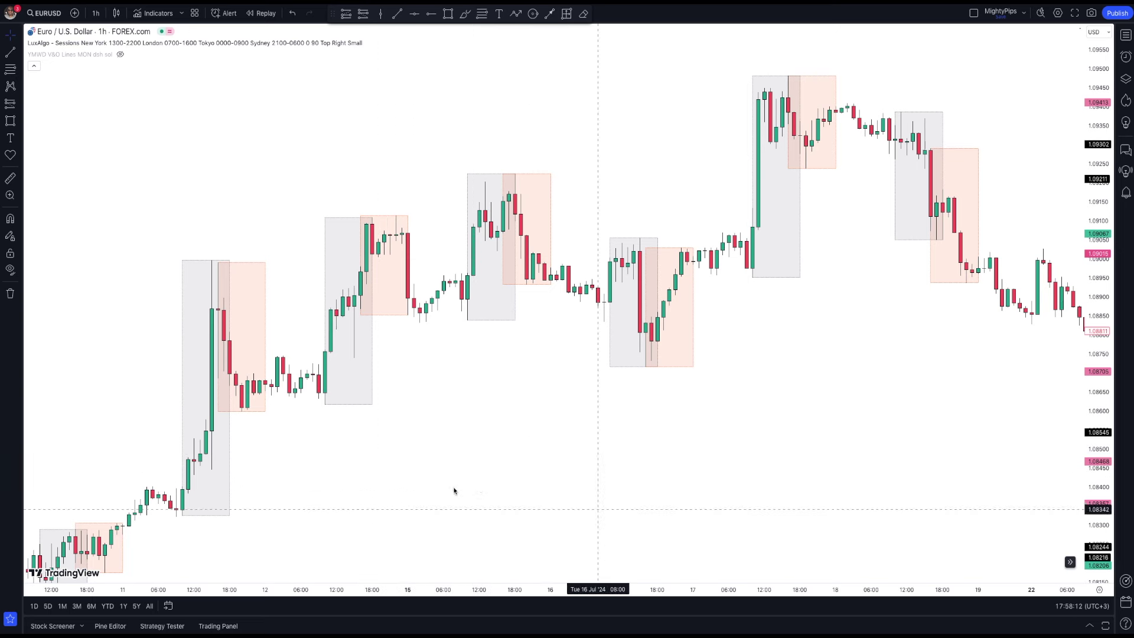
pyautogui.moveTo(455, 480); pyautogui.dragTo(566, 385)
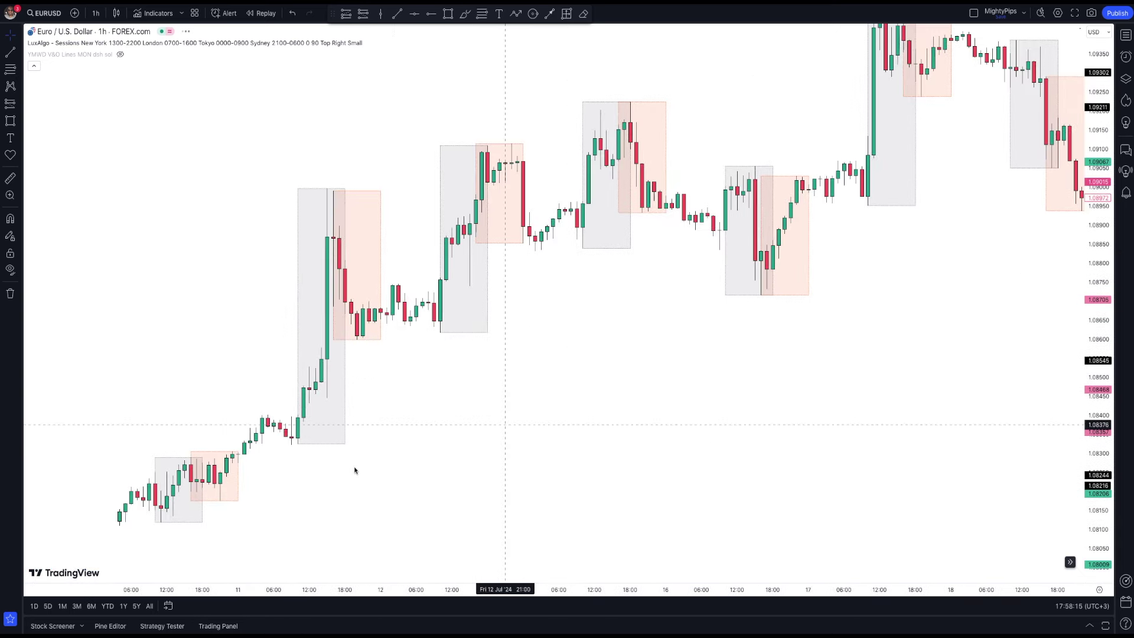
pyautogui.moveTo(354, 468); pyautogui.dragTo(590, 343)
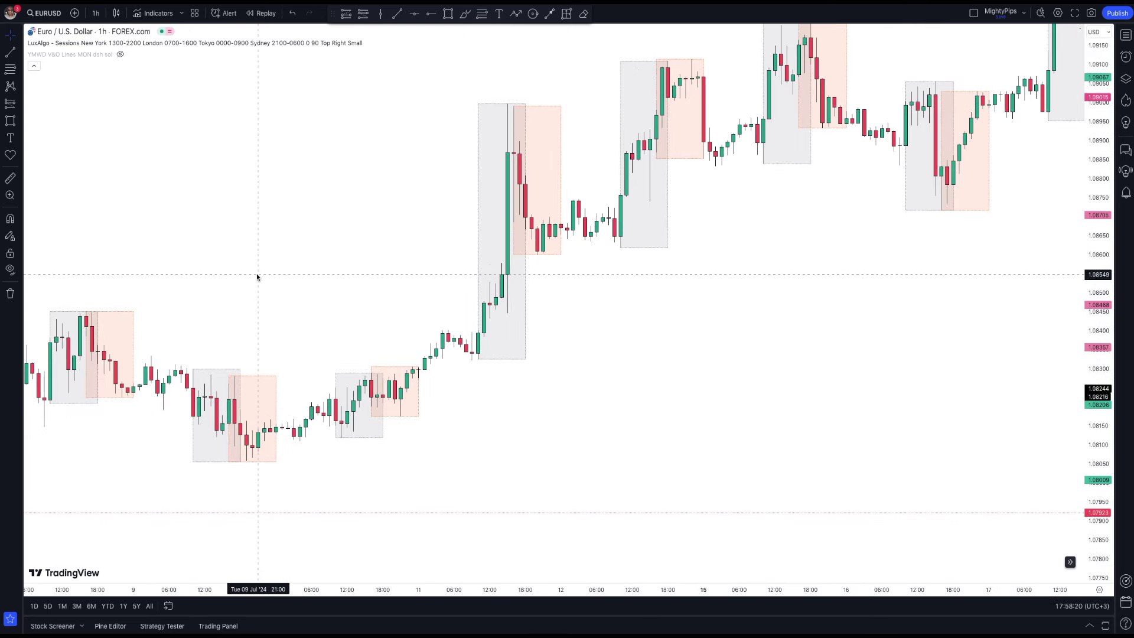
pyautogui.moveTo(228, 266); pyautogui.dragTo(777, 213)
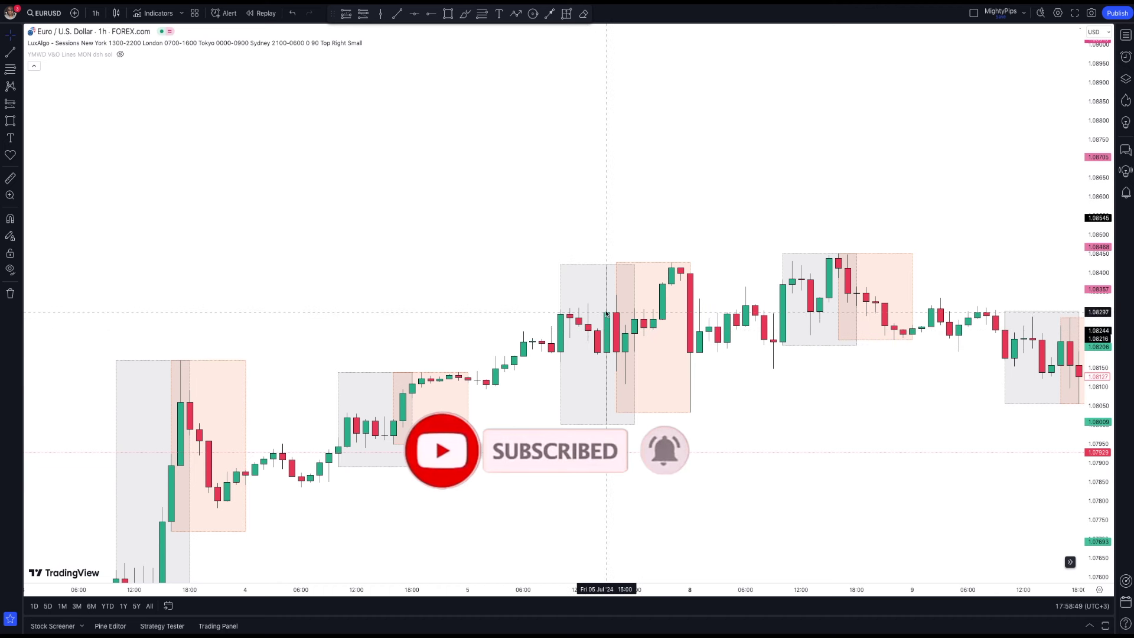
# Draw a horizontal trend line at about 1.0825 from the 5 July 14:00 candle to 19:00.
pyautogui.click(397, 13)
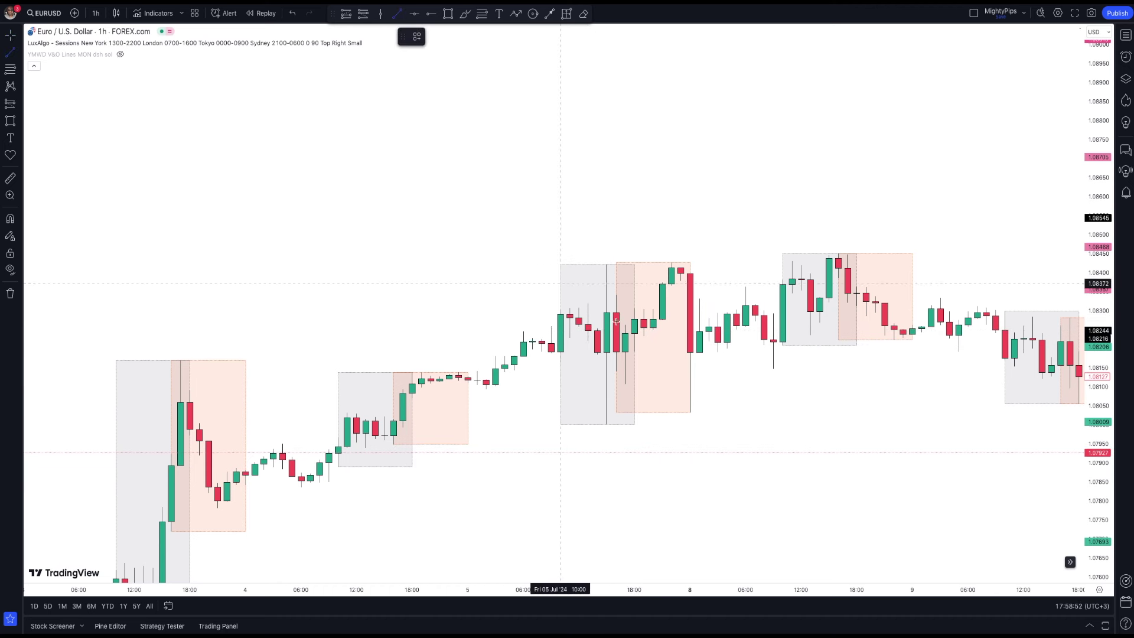
pyautogui.click(645, 329)
pyautogui.click(569, 348)
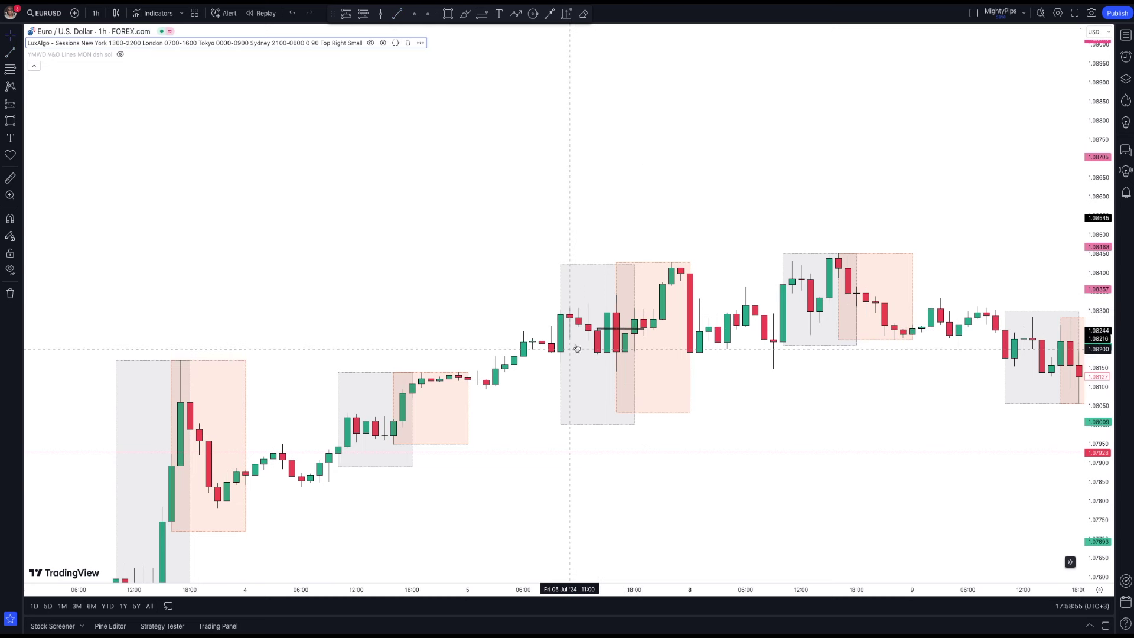
# Place a long position at the 5 July 15:00 candle's close, entry 1.08296, stop 1.07986, target 1.08981.
pyautogui.click(345, 15)
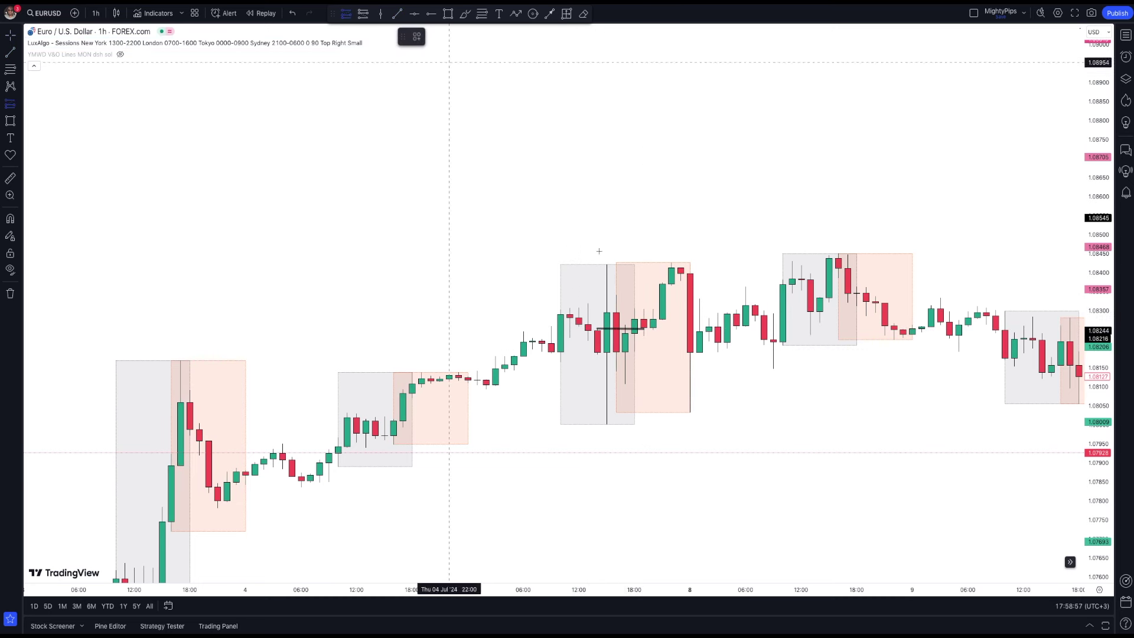
pyautogui.click(607, 315)
pyautogui.moveTo(607, 392); pyautogui.dragTo(609, 431)
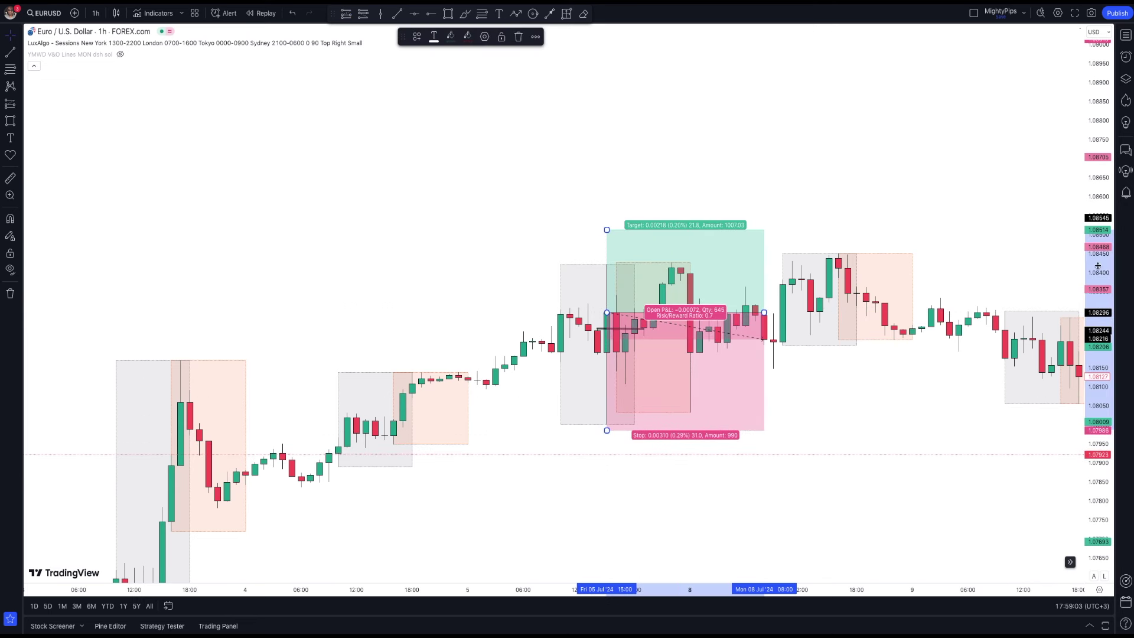
pyautogui.moveTo(781, 445); pyautogui.dragTo(468, 504)
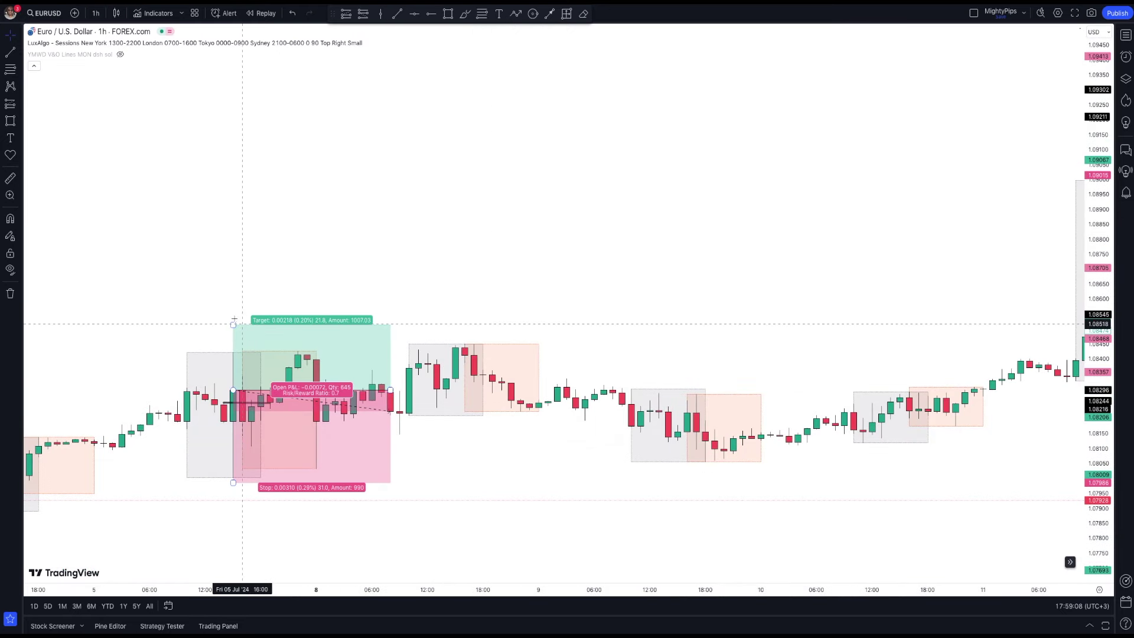
pyautogui.moveTo(233, 322); pyautogui.dragTo(272, 186)
# Extend the 5 July long position so that it ends at the 11 July price spike.
pyautogui.scroll(-5, 600, 339)
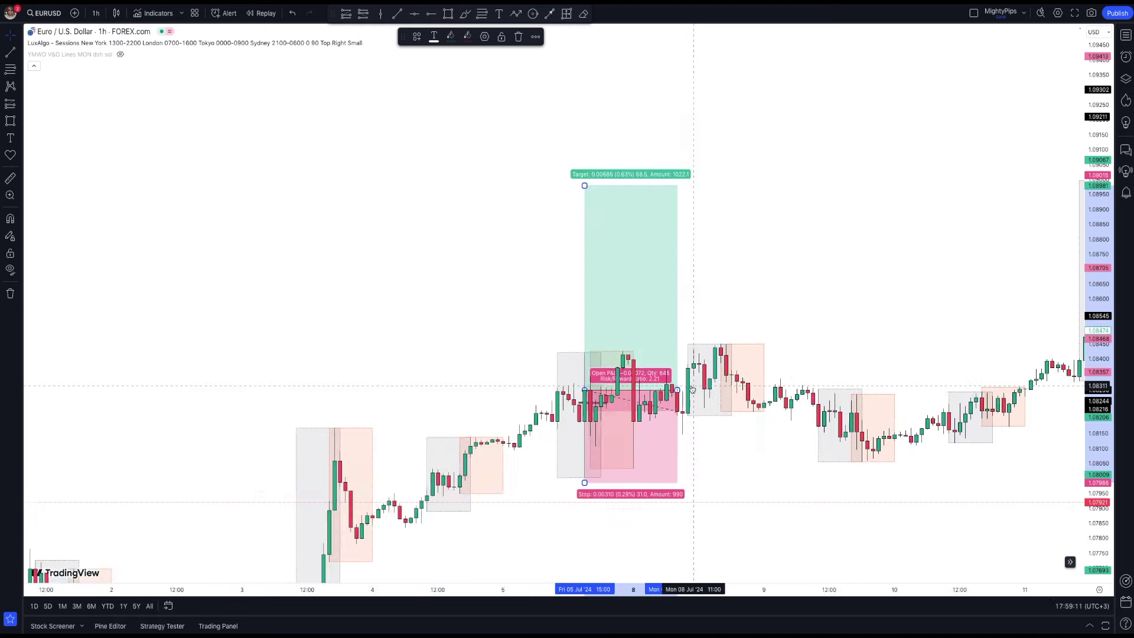
pyautogui.moveTo(832, 290); pyautogui.dragTo(385, 426)
pyautogui.moveTo(315, 428)
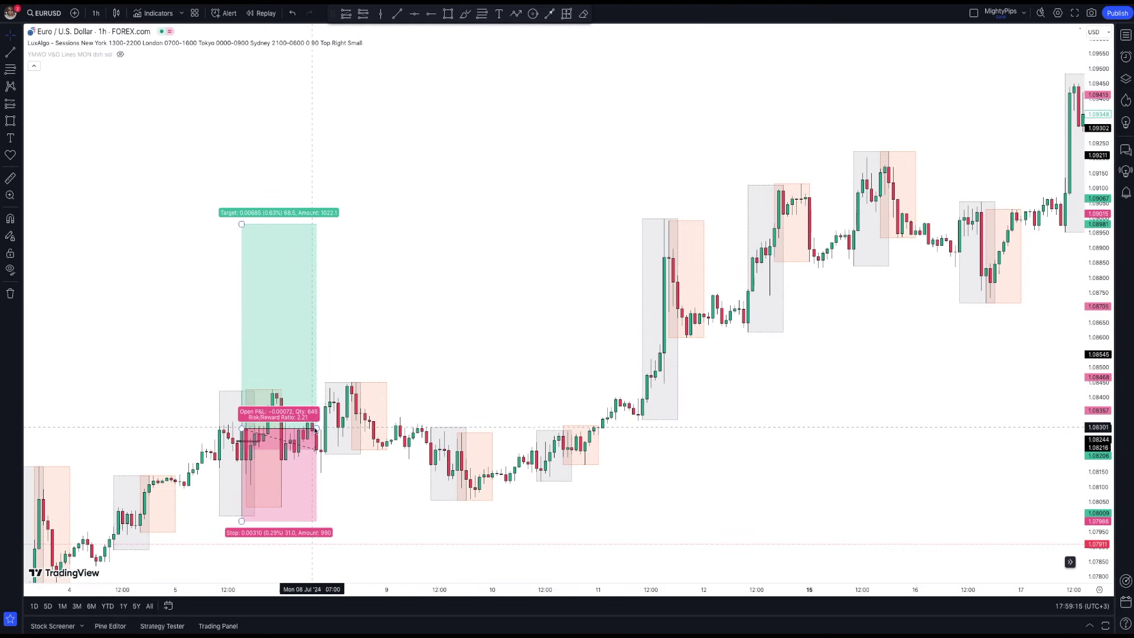
pyautogui.moveTo(316, 427); pyautogui.dragTo(792, 426)
pyautogui.moveTo(697, 425); pyautogui.dragTo(664, 426)
pyautogui.click(131, 230)
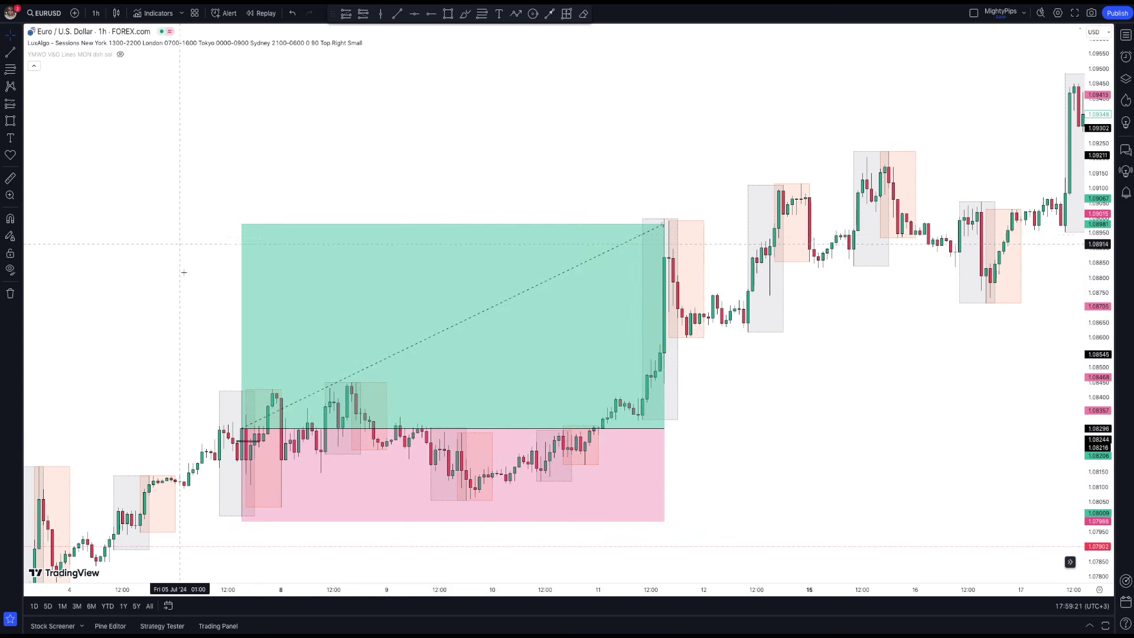
# Look back through the hourly chart from early July to late June for a further reversal setup.
pyautogui.scroll(-4, 187, 281)
pyautogui.moveTo(219, 344); pyautogui.dragTo(356, 262)
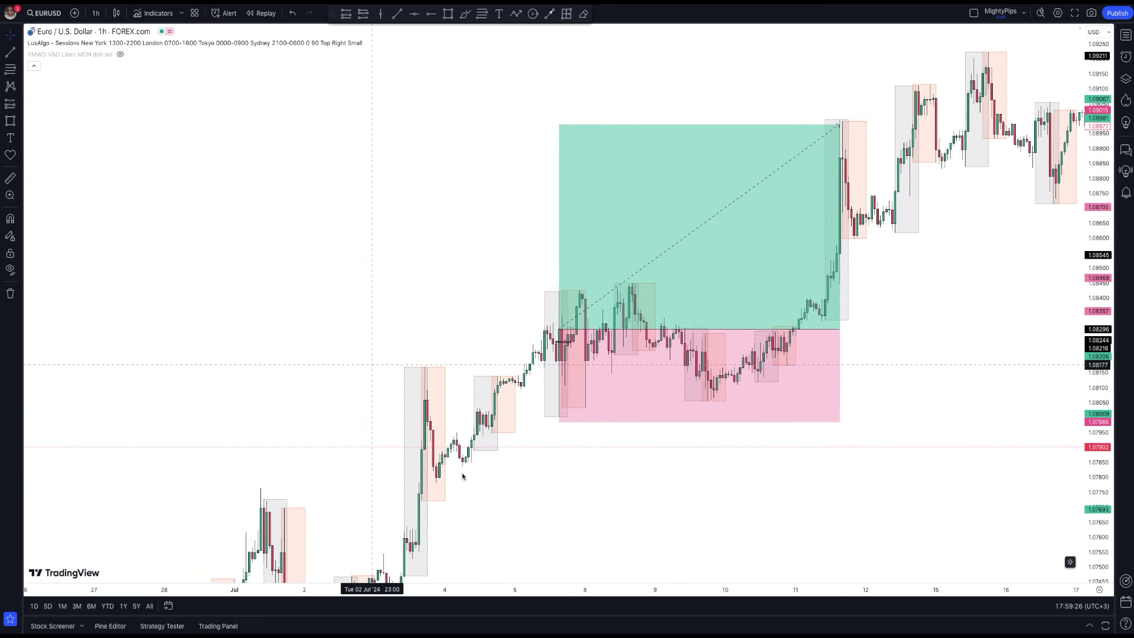
pyautogui.moveTo(571, 378); pyautogui.dragTo(699, 356)
pyautogui.scroll(3, 668, 407)
pyautogui.scroll(2, 603, 475)
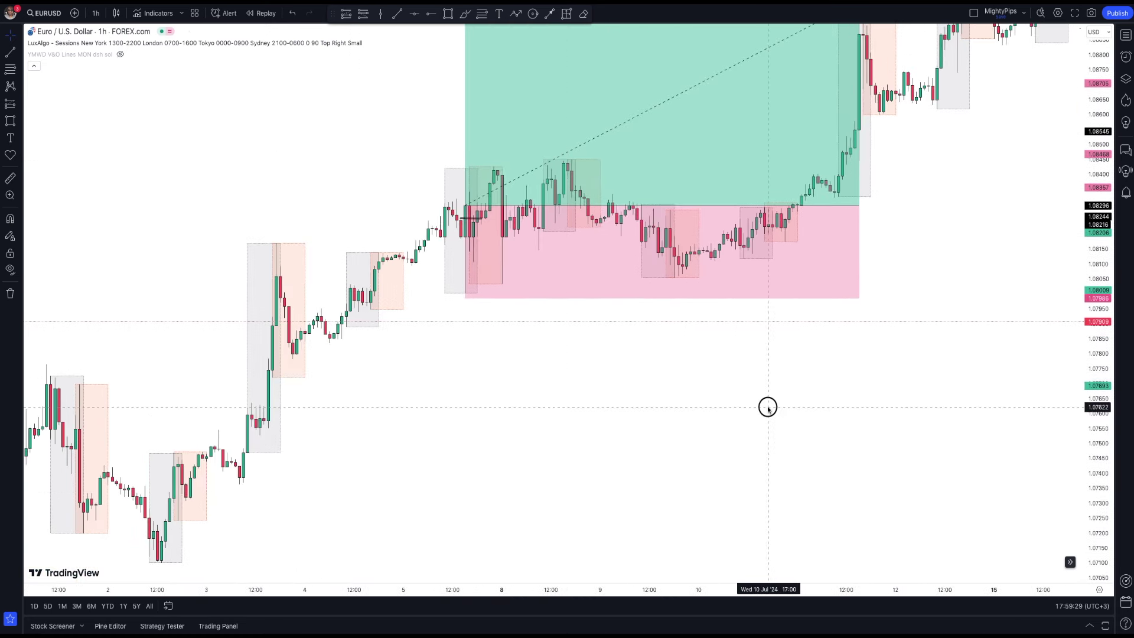
pyautogui.moveTo(346, 493); pyautogui.dragTo(613, 453)
pyautogui.scroll(1, 613, 455)
pyautogui.scroll(1, 613, 455)
pyautogui.moveTo(438, 349); pyautogui.dragTo(738, 230)
pyautogui.scroll(2, 605, 389)
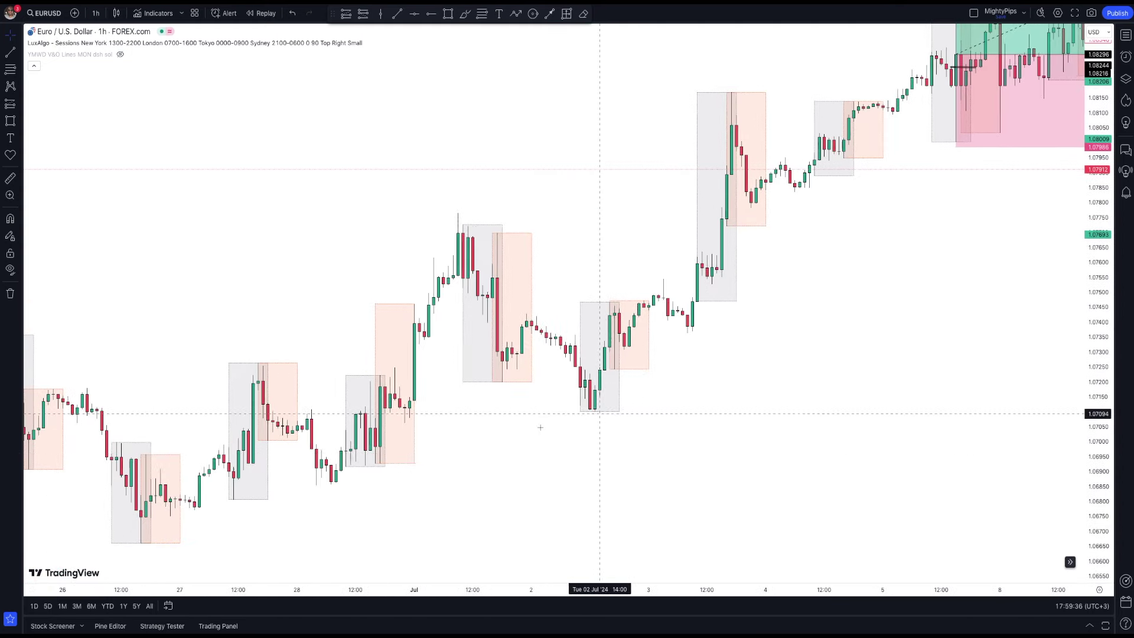
pyautogui.moveTo(376, 491); pyautogui.dragTo(600, 416)
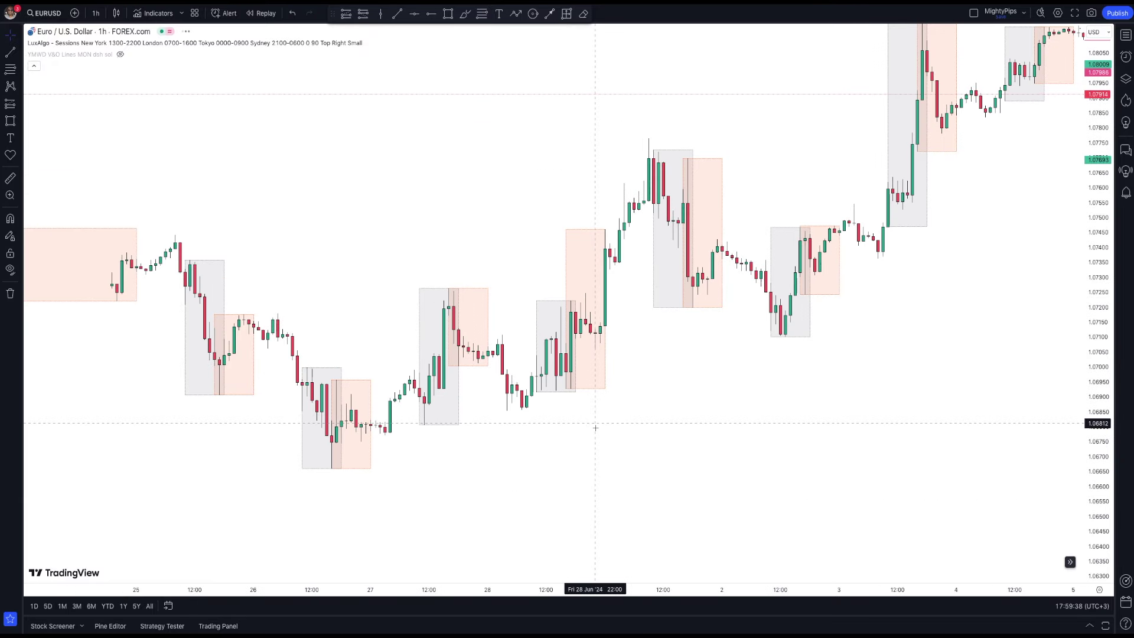
# Draw a horizontal trend line at about 1.0717 from the 27 June 16:00 candle to 20:00.
pyautogui.scroll(1, 595, 426)
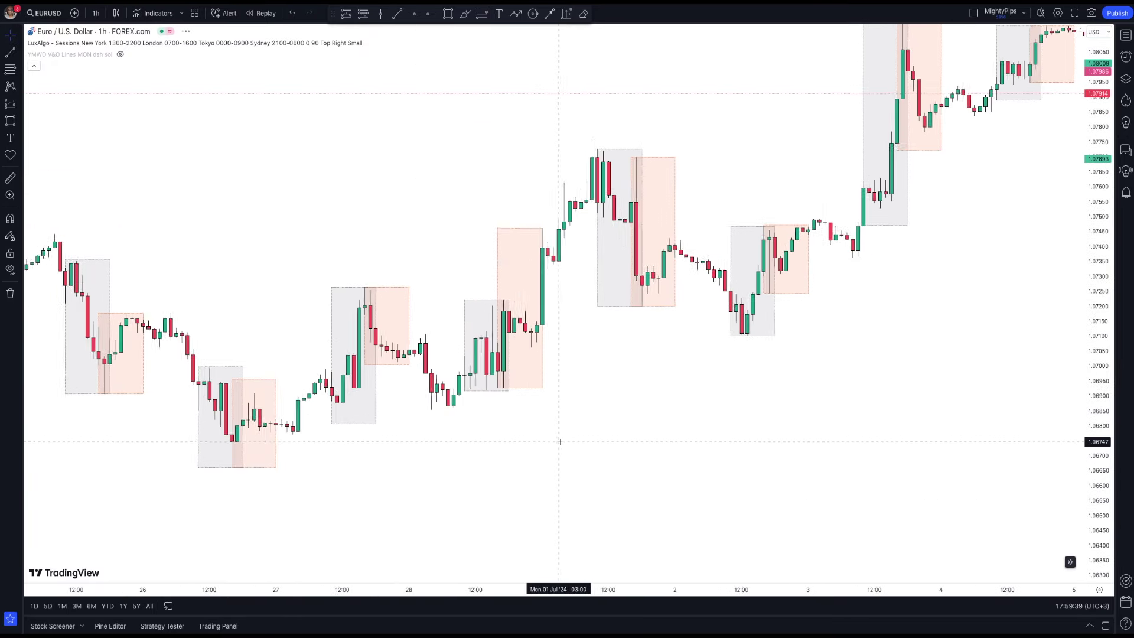
pyautogui.scroll(1, 491, 368)
pyautogui.click(398, 14)
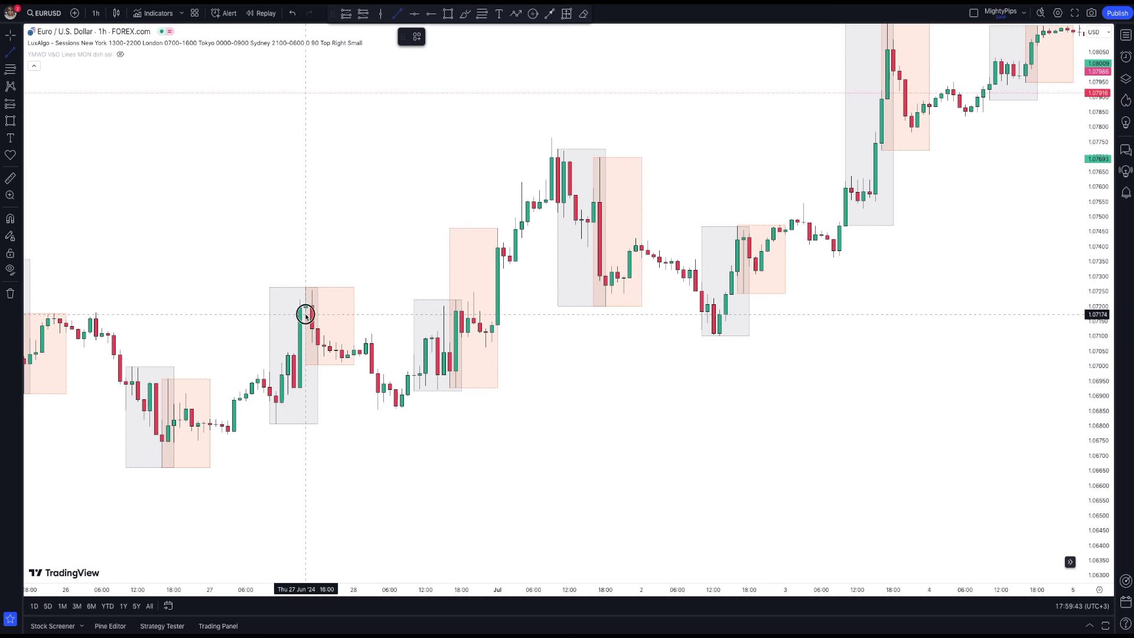
pyautogui.click(329, 316)
# Place a short position at the 27 June 17:00 candle's close, entry 1.07124, stop 1.07262, target 1.06838.
pyautogui.moveTo(329, 235); pyautogui.dragTo(752, 144)
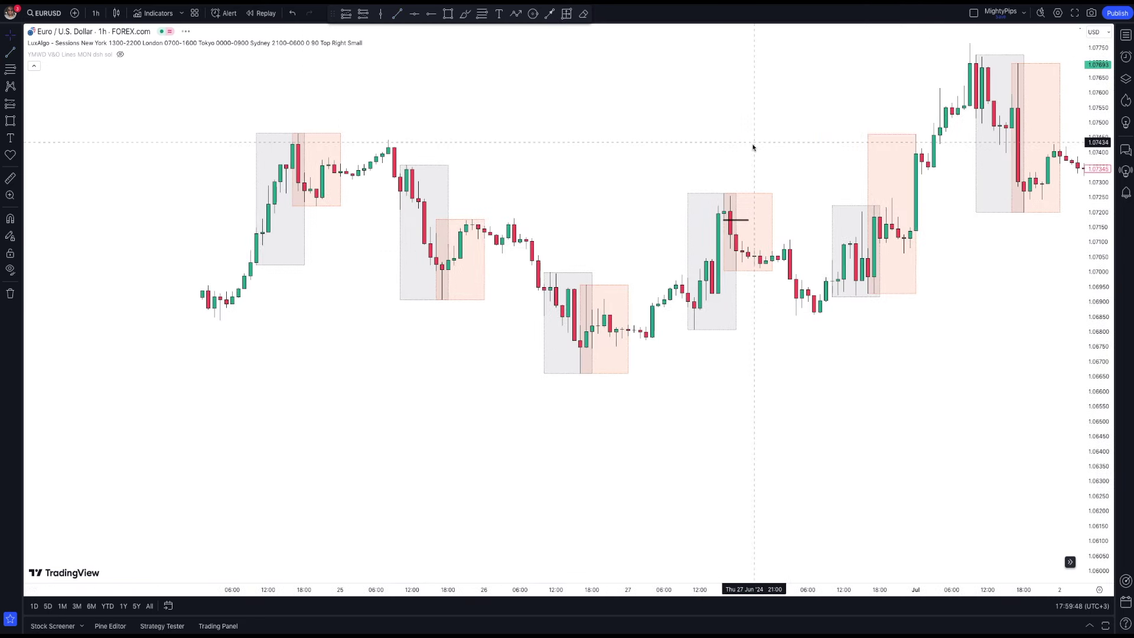
pyautogui.scroll(3, 751, 144)
pyautogui.moveTo(1109, 397); pyautogui.dragTo(1096, 303)
pyautogui.moveTo(968, 410); pyautogui.dragTo(978, 450)
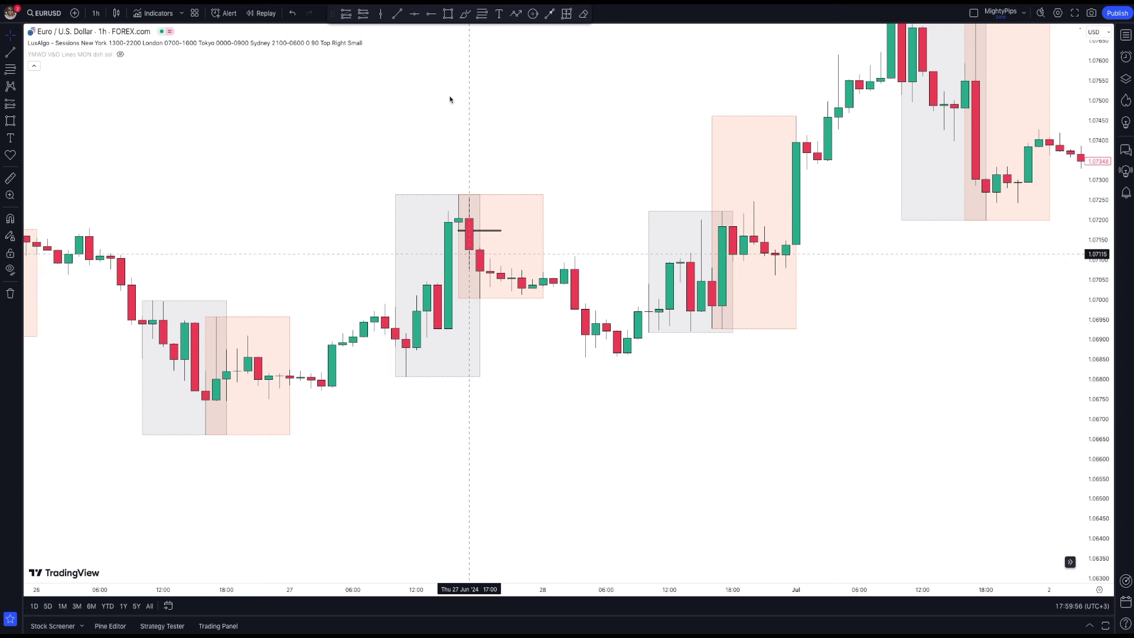
pyautogui.click(362, 14)
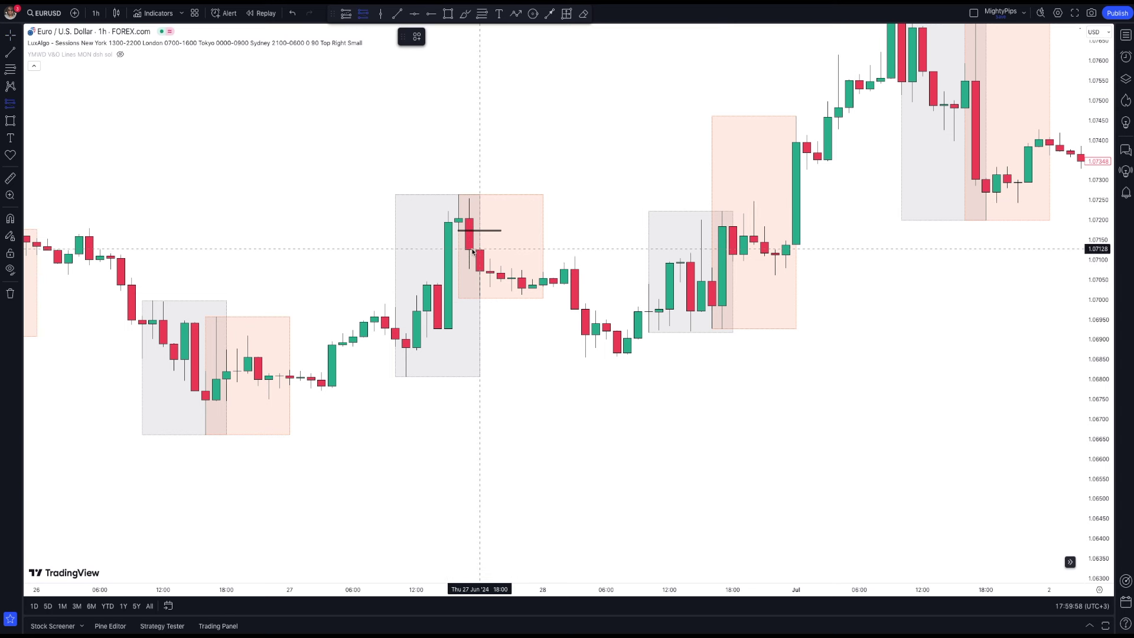
pyautogui.click(471, 251)
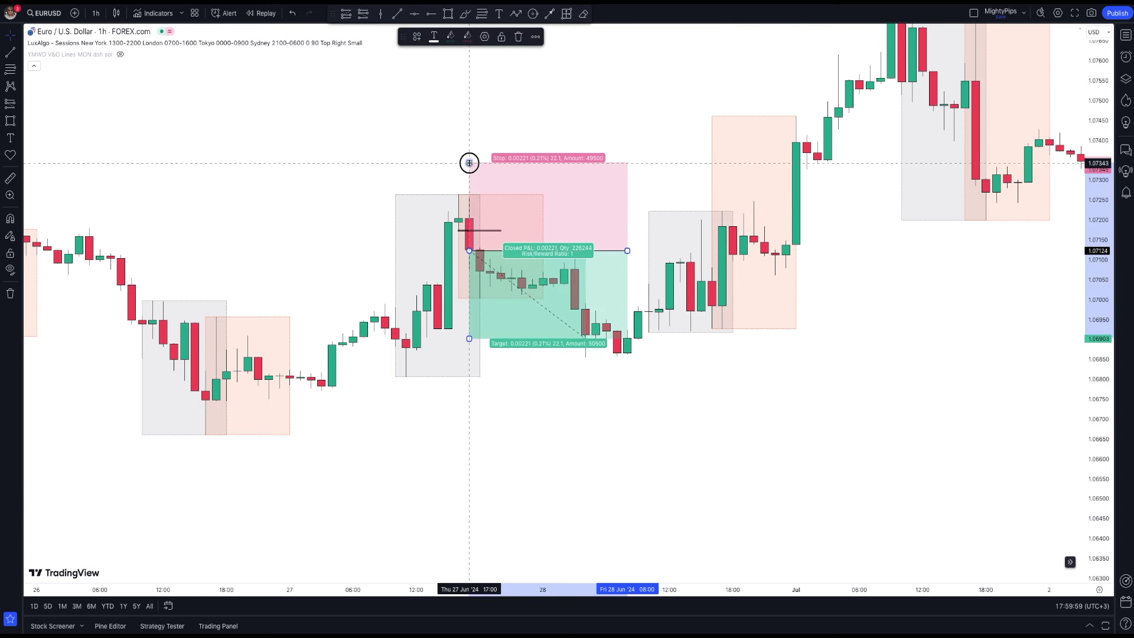
pyautogui.moveTo(469, 194); pyautogui.dragTo(469, 196)
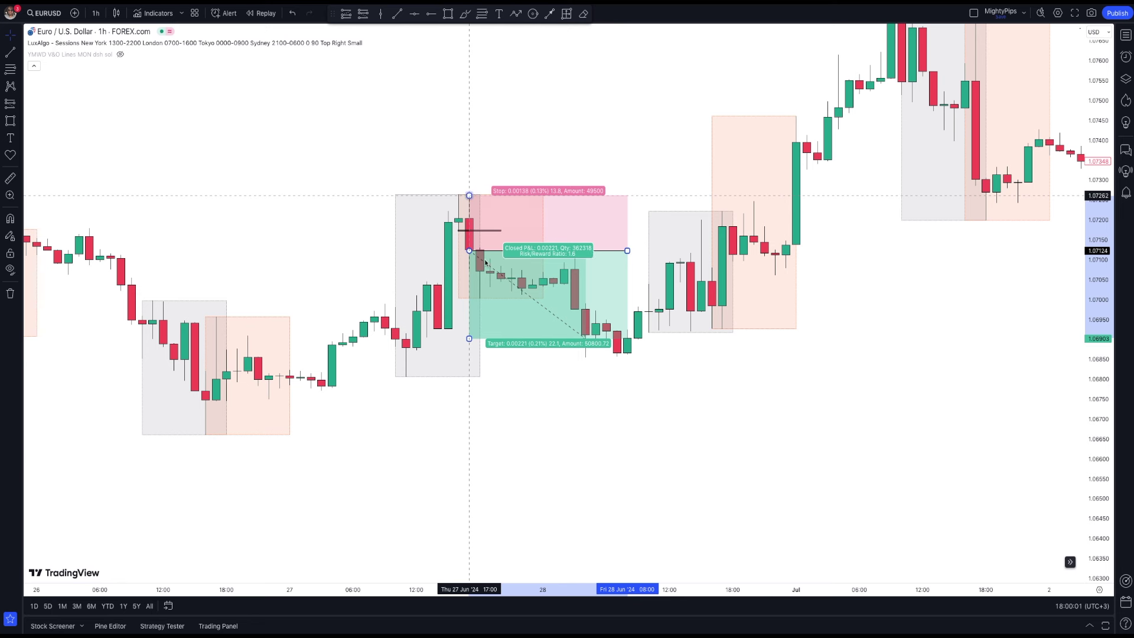
pyautogui.click(479, 327)
pyautogui.moveTo(469, 339); pyautogui.dragTo(474, 364)
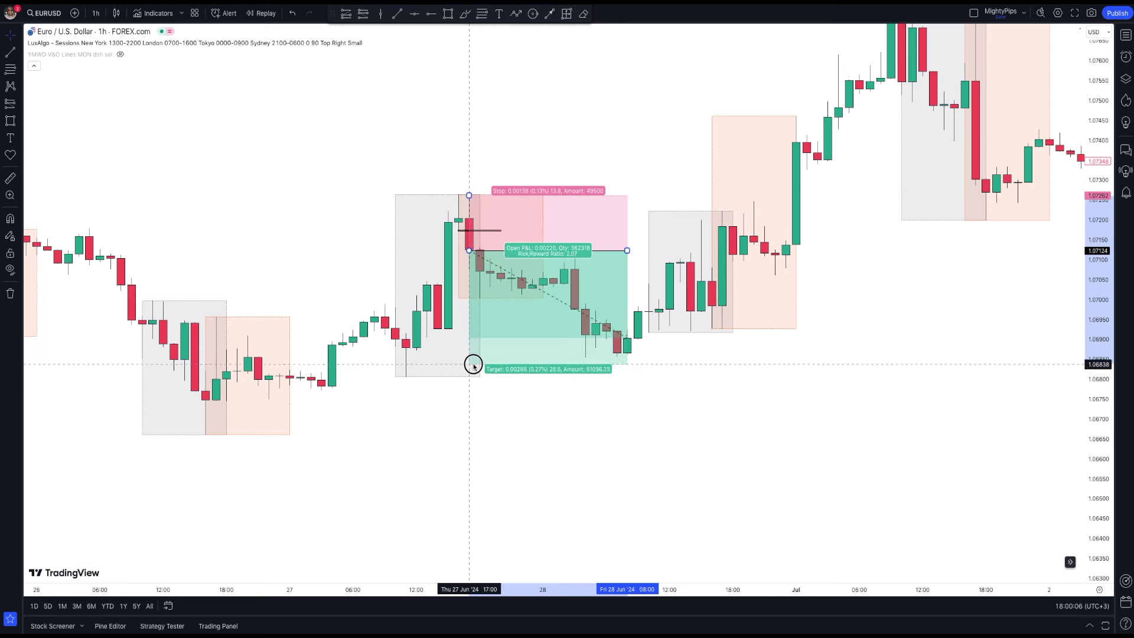
# Adjust the 27 June short position to entry 1.07125, stop 1.07255 and target 1.06862.
pyautogui.click(652, 379)
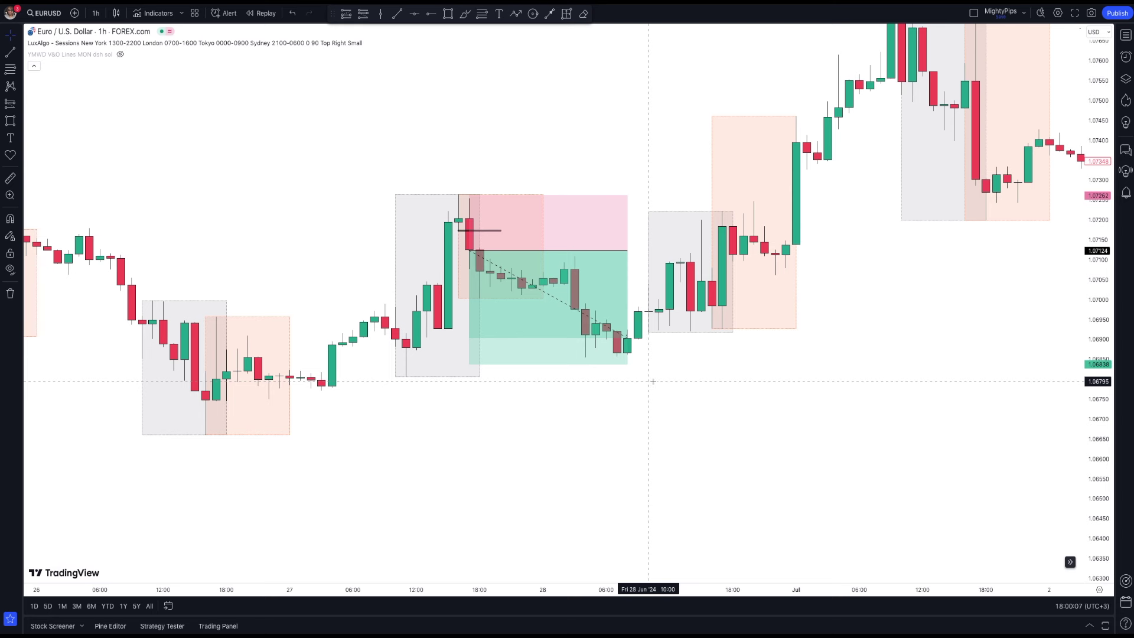
pyautogui.scroll(-1, 652, 380)
pyautogui.click(519, 207)
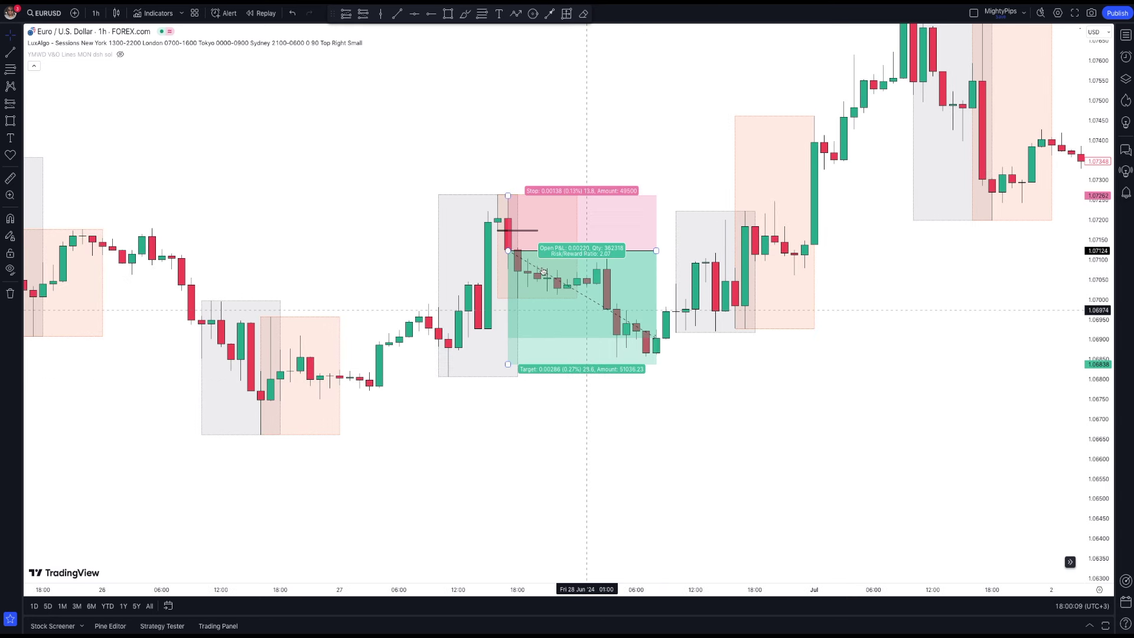
pyautogui.moveTo(508, 195); pyautogui.dragTo(509, 199)
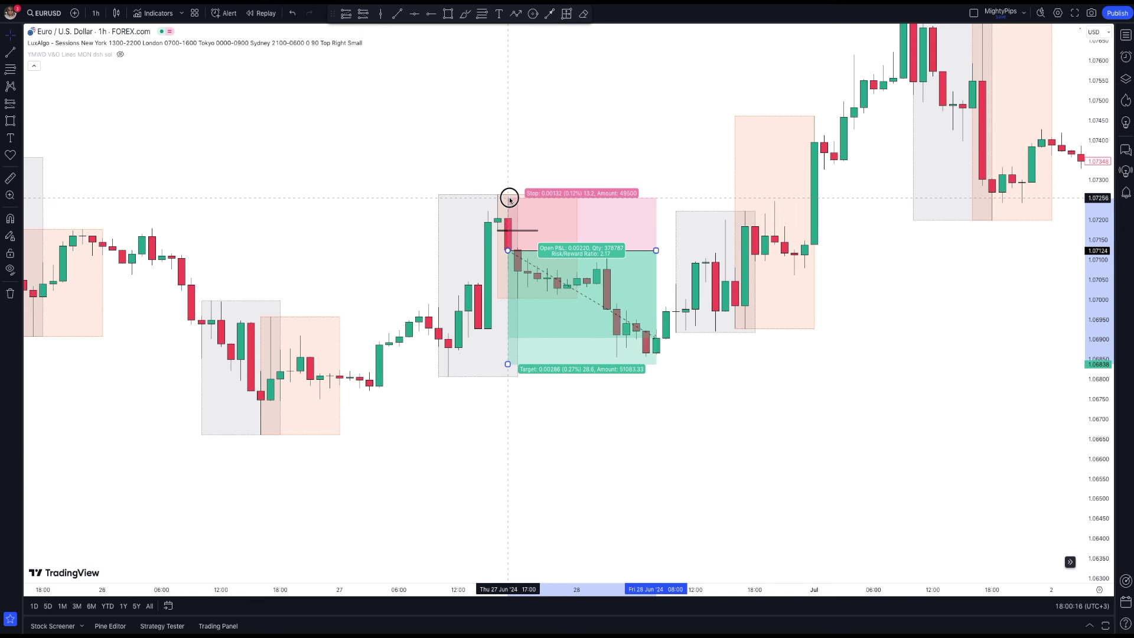
pyautogui.moveTo(510, 199); pyautogui.dragTo(511, 200)
pyautogui.moveTo(508, 365); pyautogui.dragTo(507, 359)
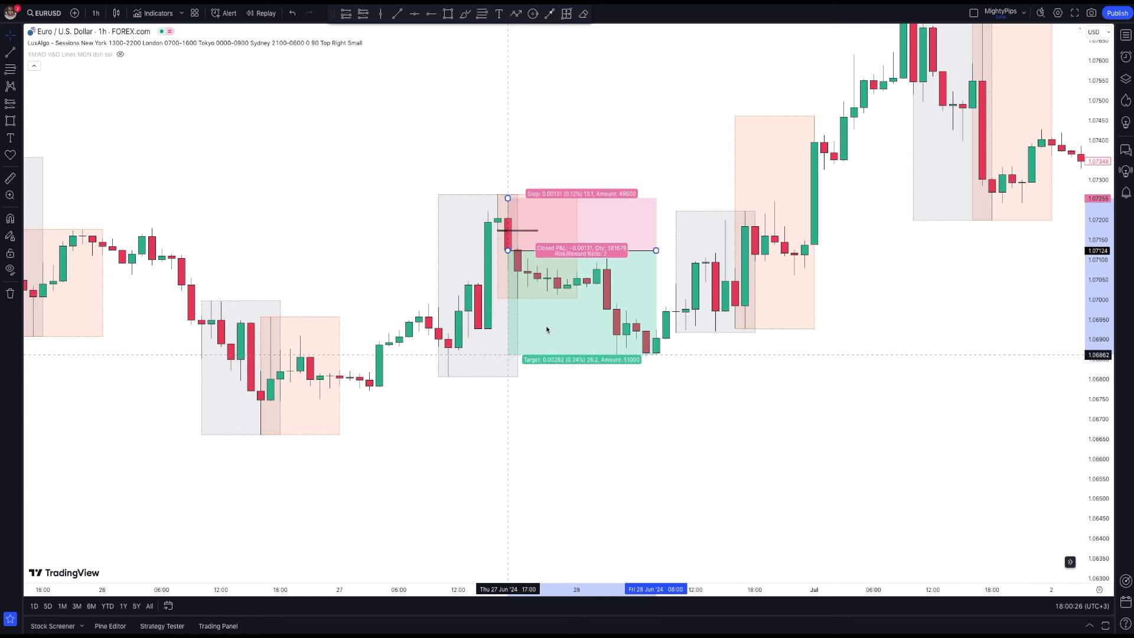
pyautogui.click(511, 254)
pyautogui.moveTo(507, 251); pyautogui.dragTo(511, 251)
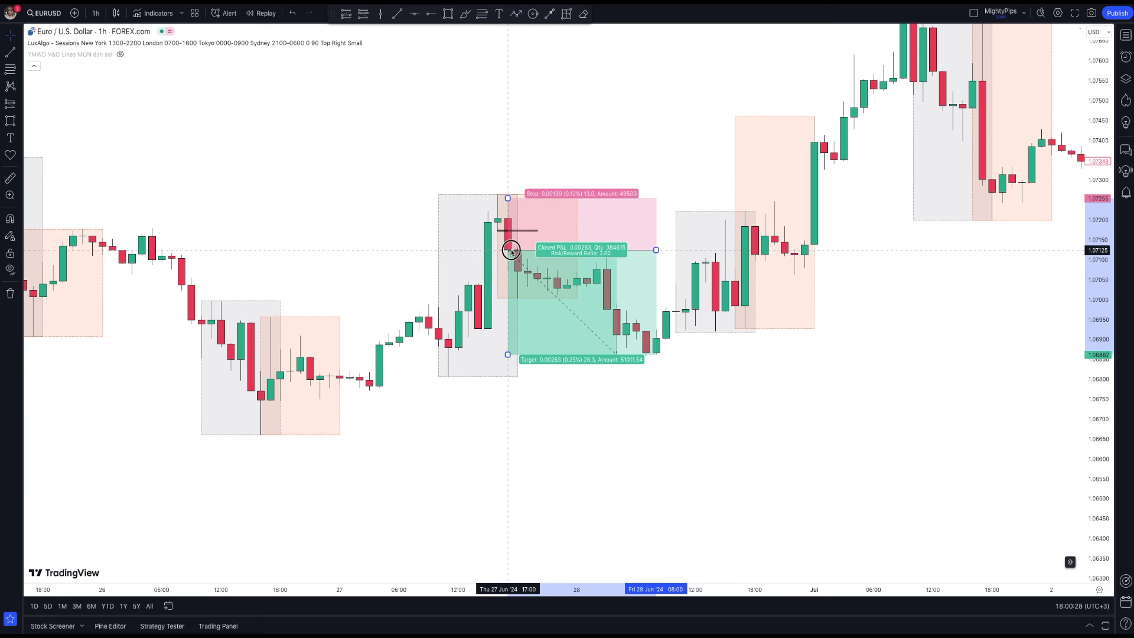
pyautogui.click(622, 134)
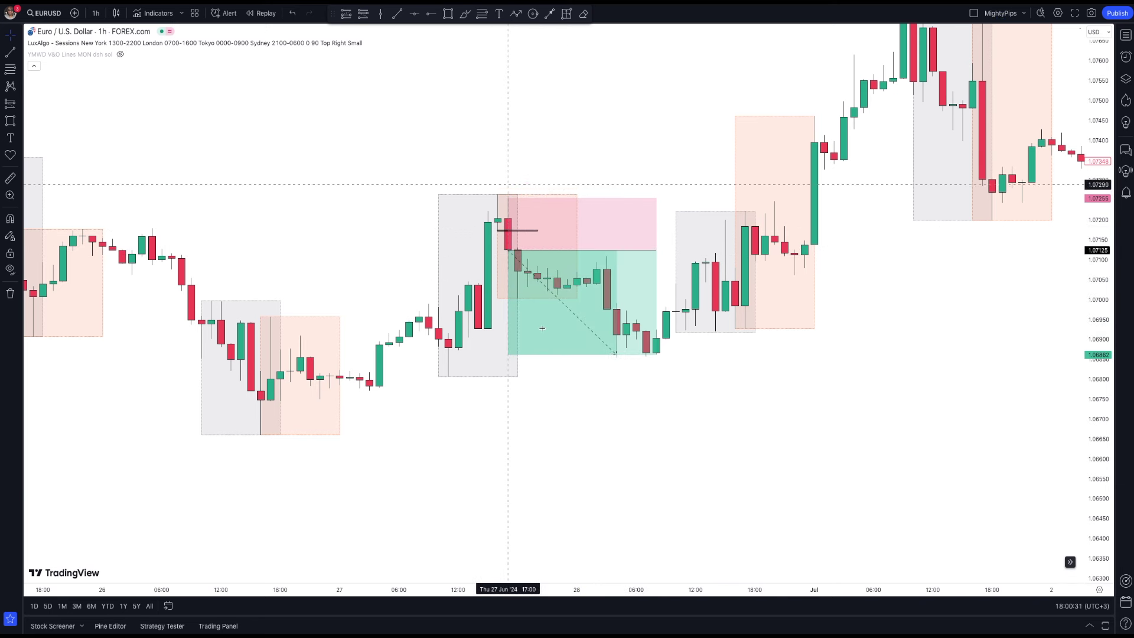
# Look back through the hourly chart from 27 June to about 19 June for another reversal setup.
pyautogui.moveTo(124, 506); pyautogui.dragTo(219, 479)
pyautogui.moveTo(289, 477); pyautogui.dragTo(627, 480)
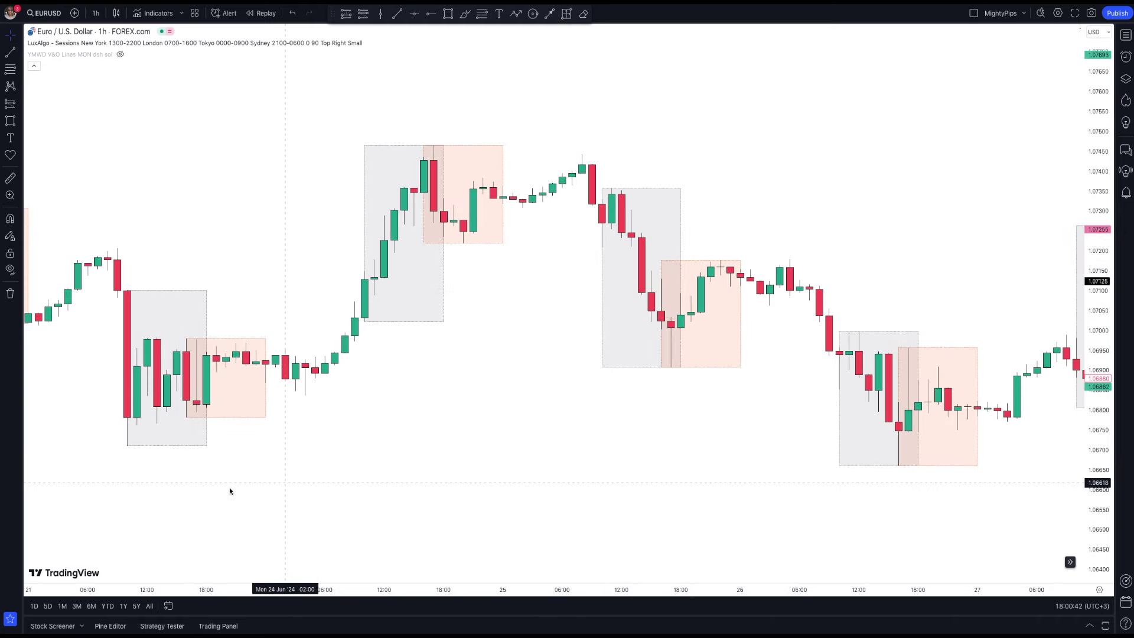
pyautogui.moveTo(344, 486); pyautogui.dragTo(574, 486)
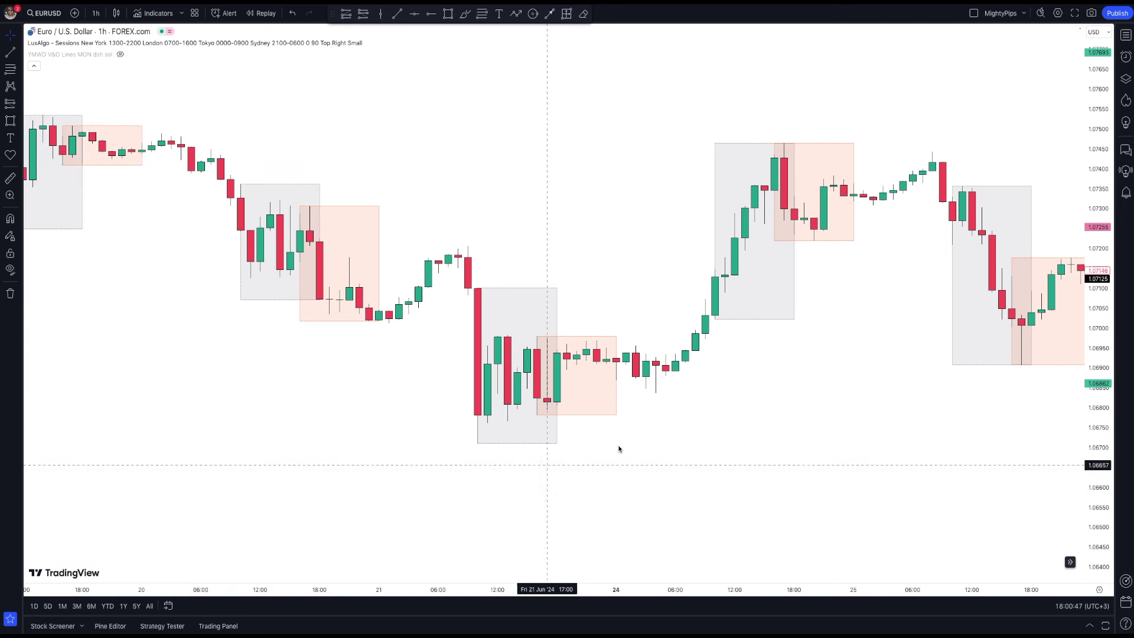
pyautogui.scroll(-3, 624, 451)
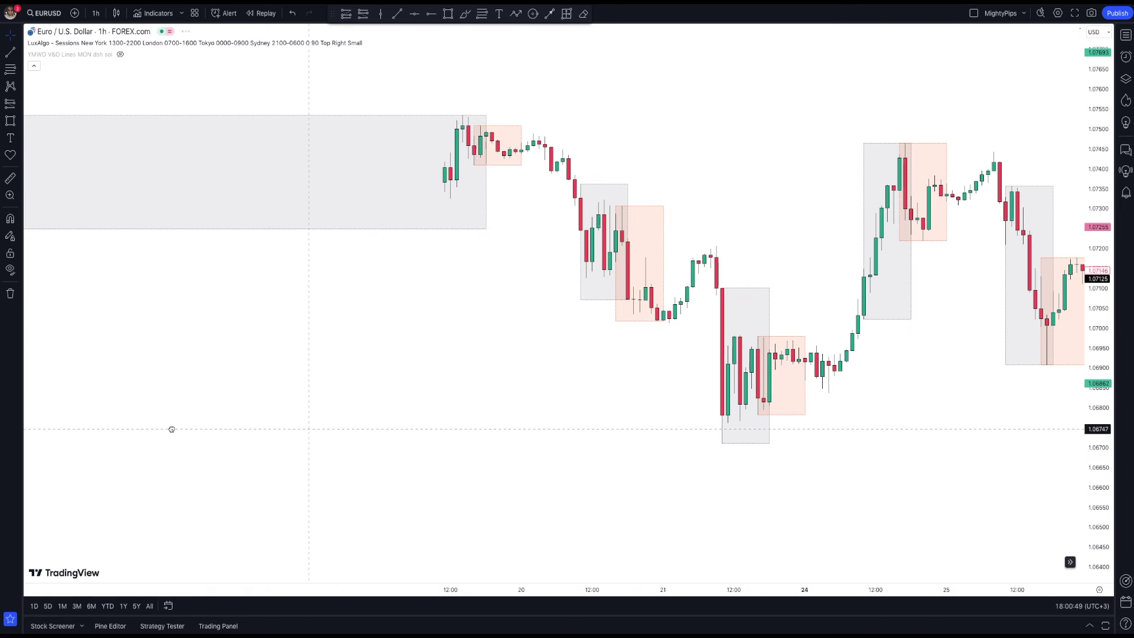
pyautogui.moveTo(181, 429); pyautogui.dragTo(133, 429)
# Review all the marked short and long positions together on the hourly chart from 27 June to 31 July.
pyautogui.moveTo(979, 421); pyautogui.dragTo(268, 421)
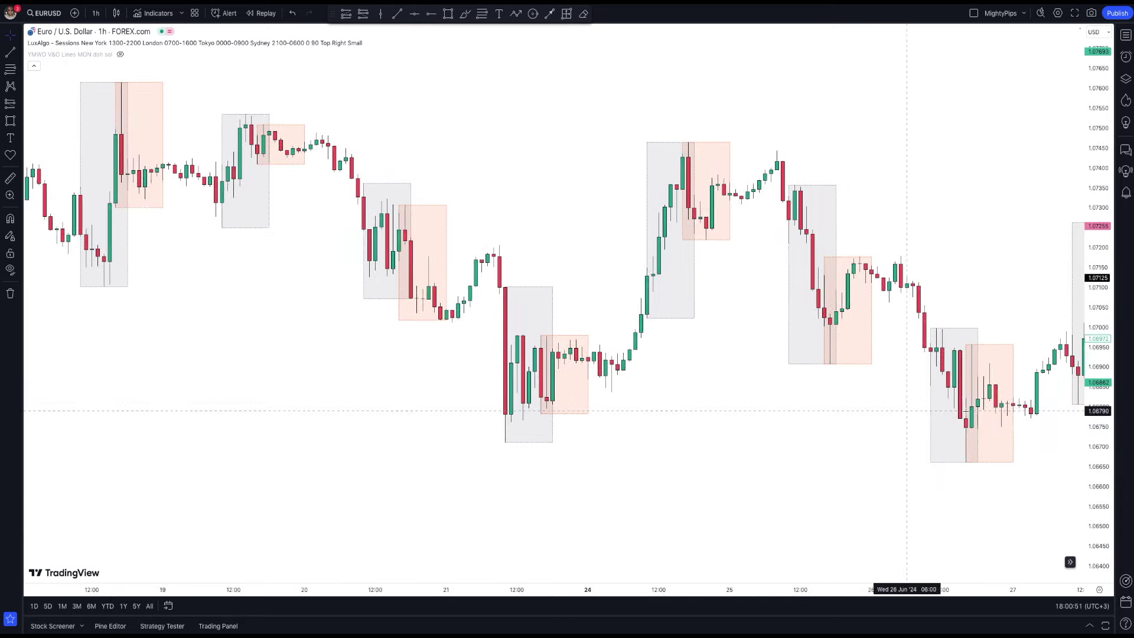
pyautogui.moveTo(595, 409); pyautogui.dragTo(405, 410)
pyautogui.moveTo(970, 413); pyautogui.dragTo(89, 417)
pyautogui.moveTo(827, 362); pyautogui.dragTo(672, 496)
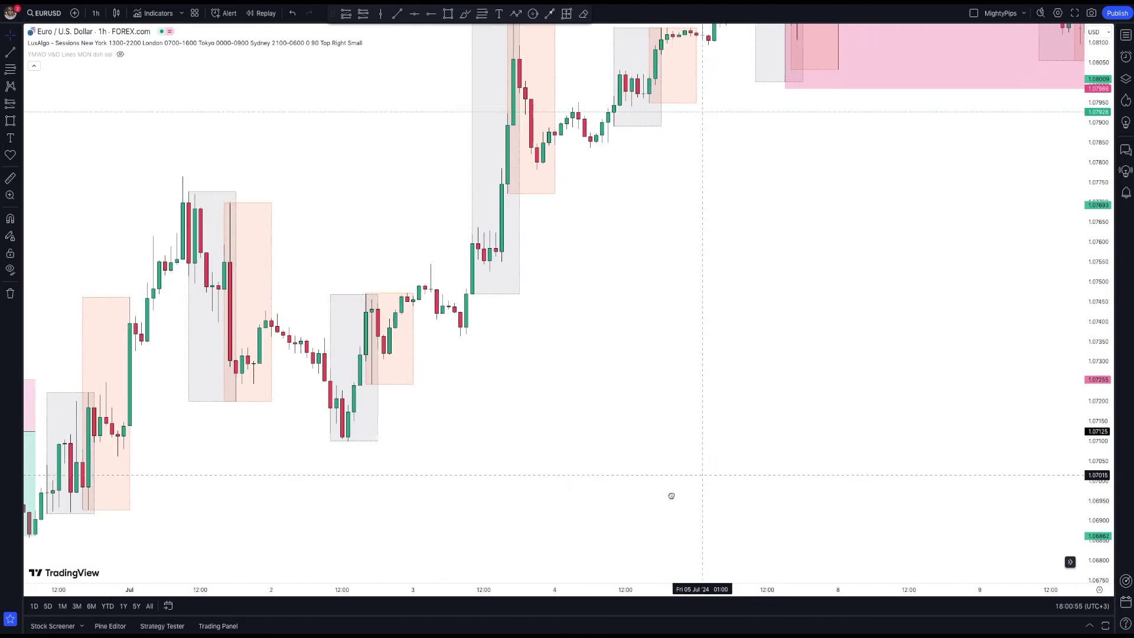
pyautogui.moveTo(975, 243); pyautogui.dragTo(597, 448)
pyautogui.moveTo(768, 473); pyautogui.dragTo(573, 550)
pyautogui.scroll(-1, 724, 496)
pyautogui.moveTo(1100, 217); pyautogui.dragTo(1101, 319)
pyautogui.scroll(-5, 970, 437)
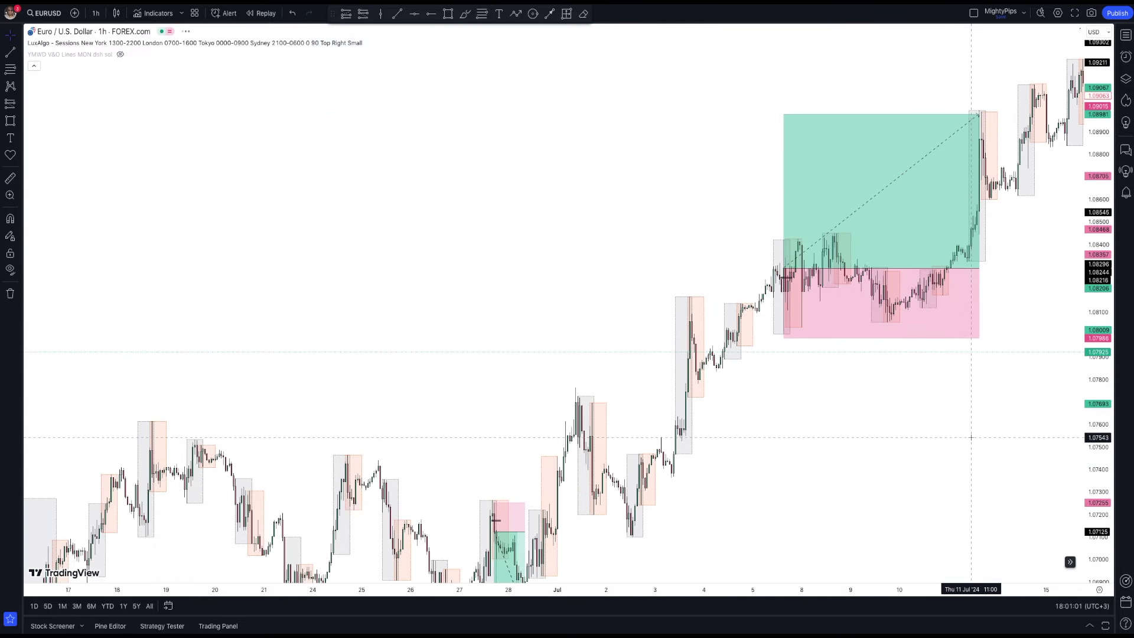
pyautogui.scroll(-1, 971, 437)
pyautogui.moveTo(830, 446); pyautogui.dragTo(479, 431)
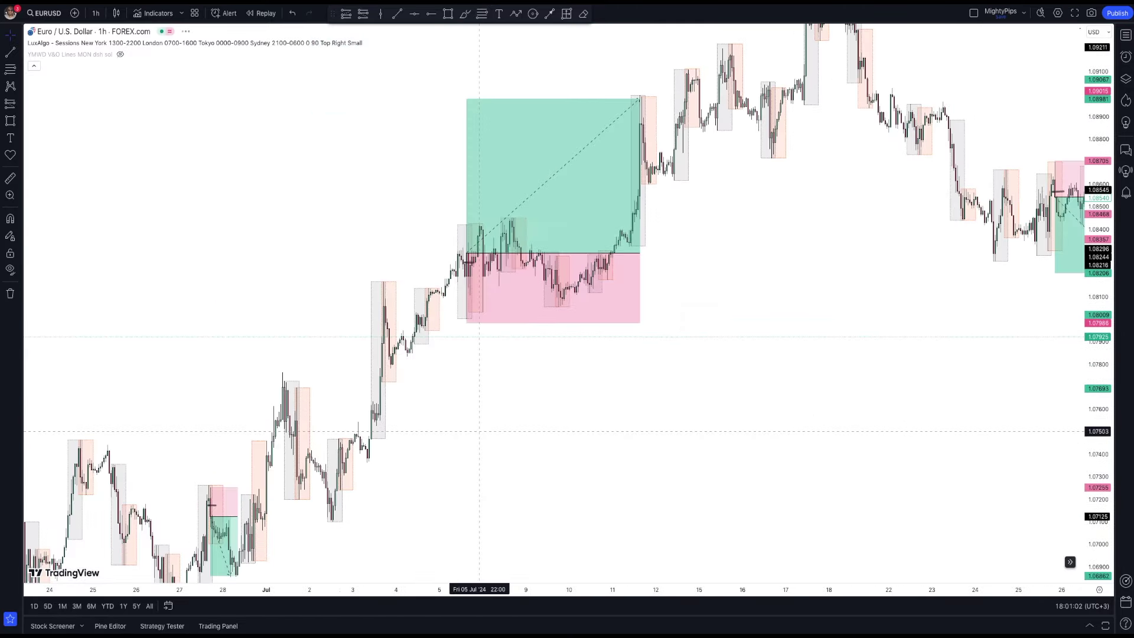
pyautogui.moveTo(659, 397); pyautogui.dragTo(544, 399)
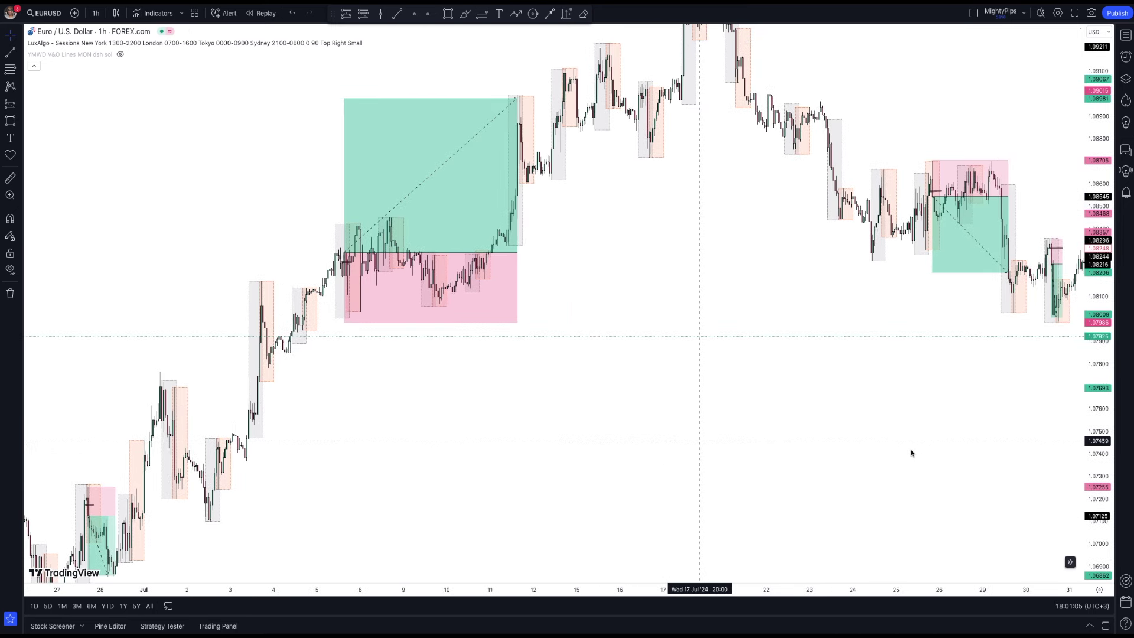
pyautogui.doubleClick(1103, 248)
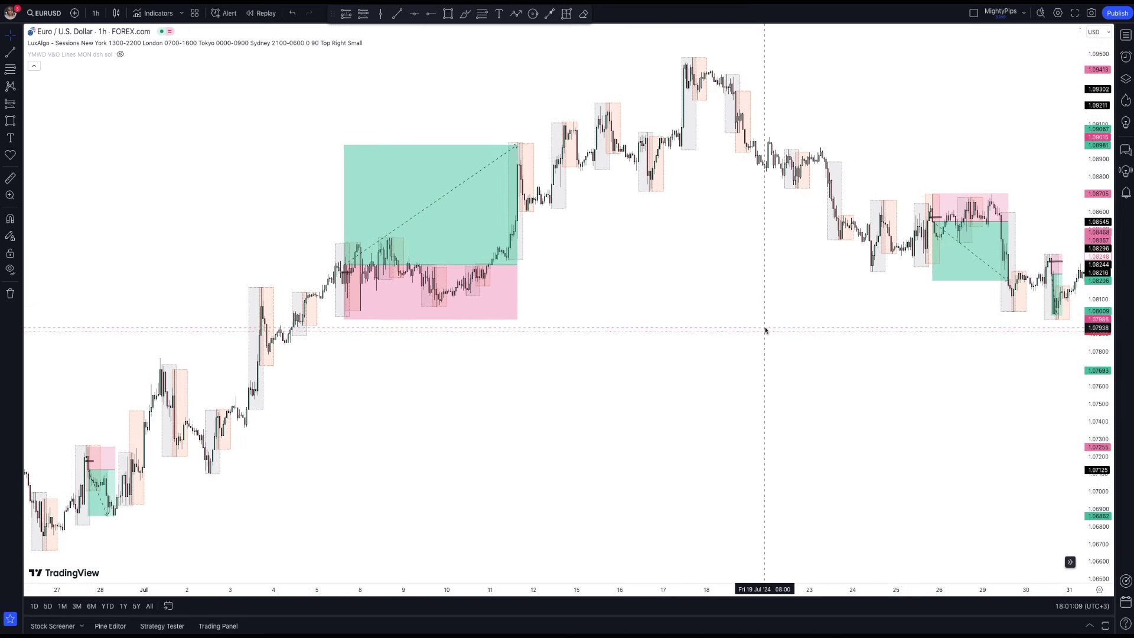